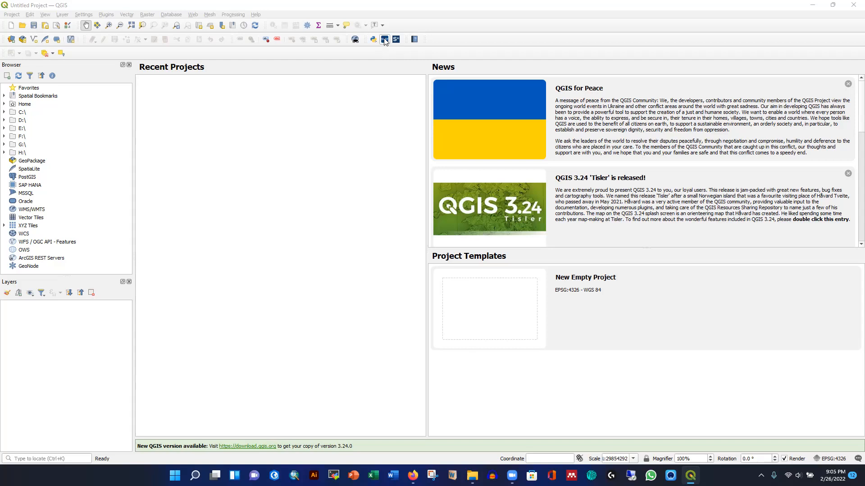
Review the installed plugins list to check that the QSWAT3_64 and QSWATPlus3_64 plugins are enabled
{"action": "left_click", "coordinate": [106, 16]}
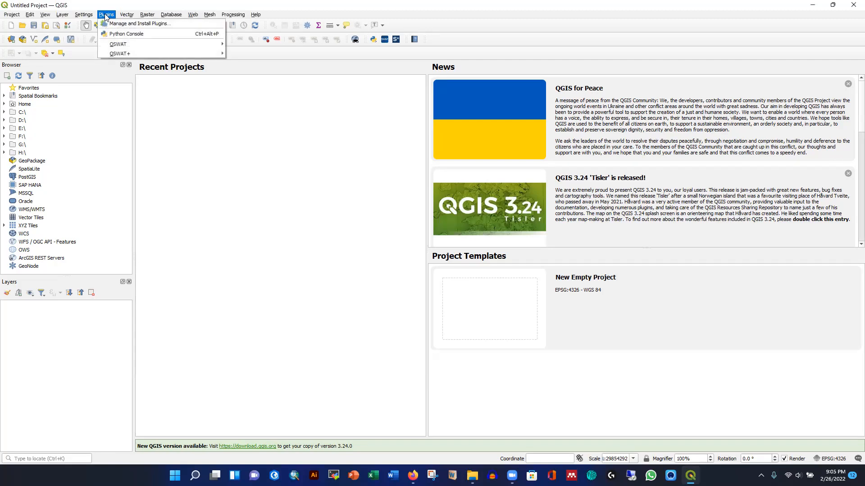
{"action": "left_click", "coordinate": [129, 24]}
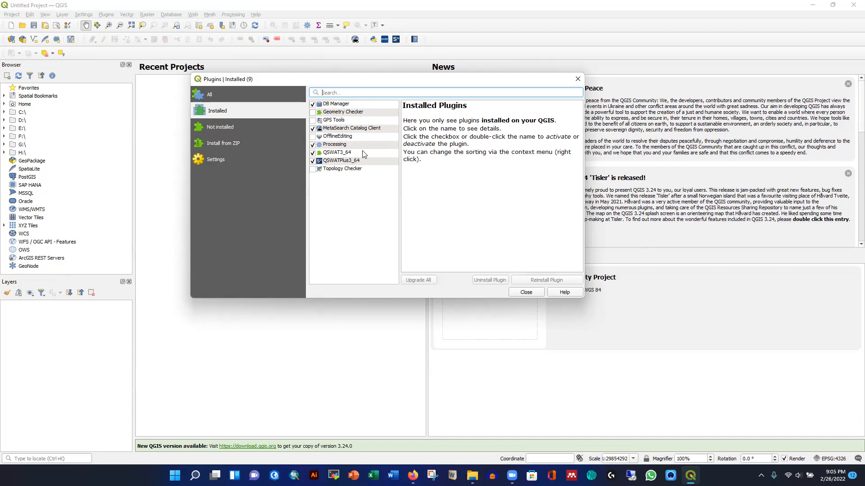
{"action": "left_click", "coordinate": [526, 292]}
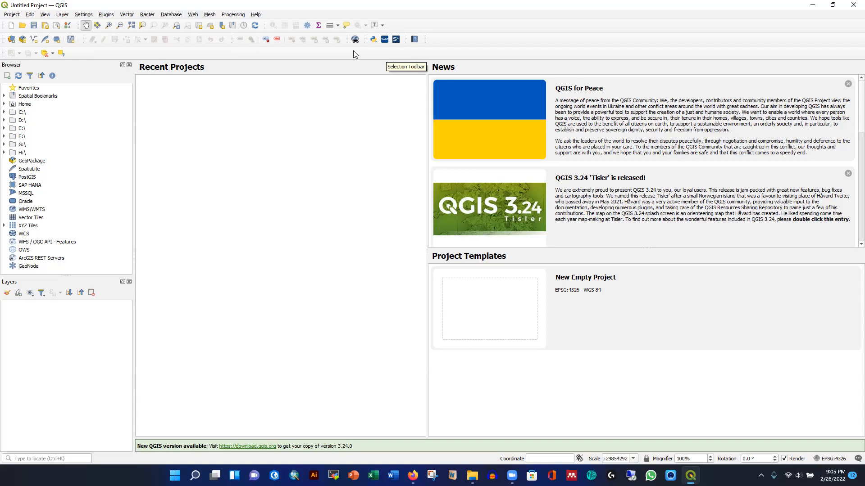
Start a new QSWAT3 project and browse to the D:\Youtube_Tutorials\QSWAT folder as its save location
{"action": "left_click", "coordinate": [385, 40]}
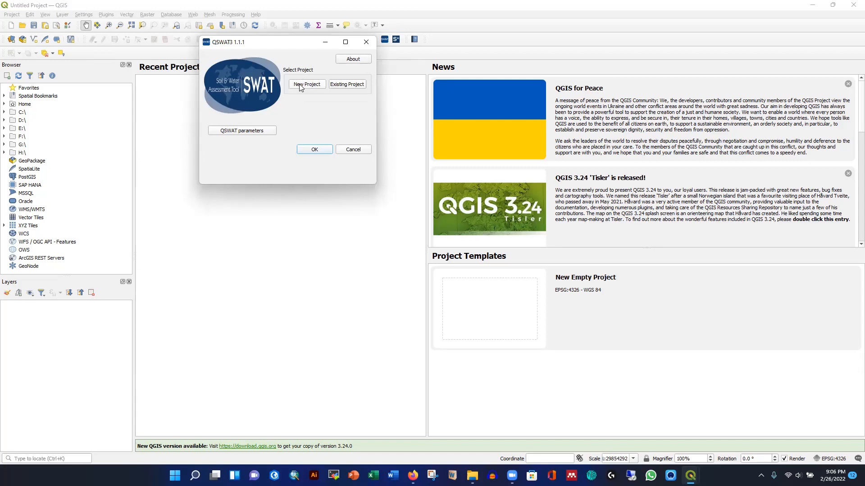
{"action": "left_click", "coordinate": [301, 86]}
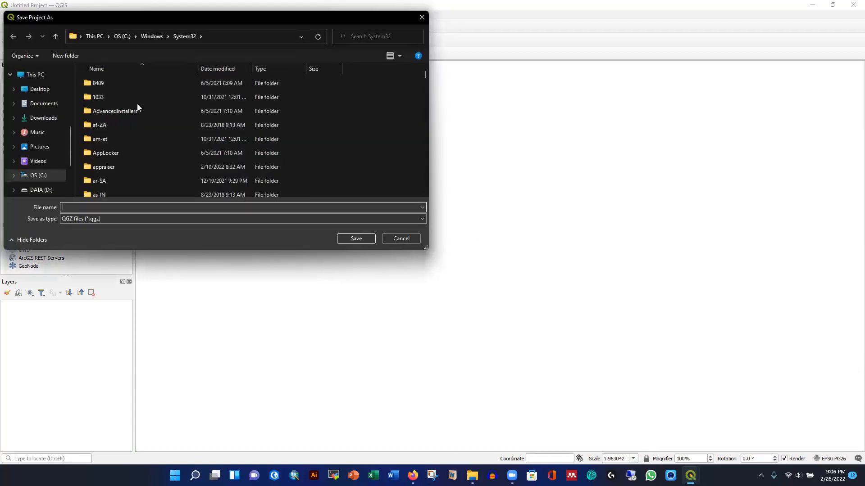
{"action": "scroll", "coordinate": [119, 121], "scroll_direction": "down", "scroll_amount": 5}
{"action": "scroll", "coordinate": [37, 171], "scroll_direction": "down", "scroll_amount": 2}
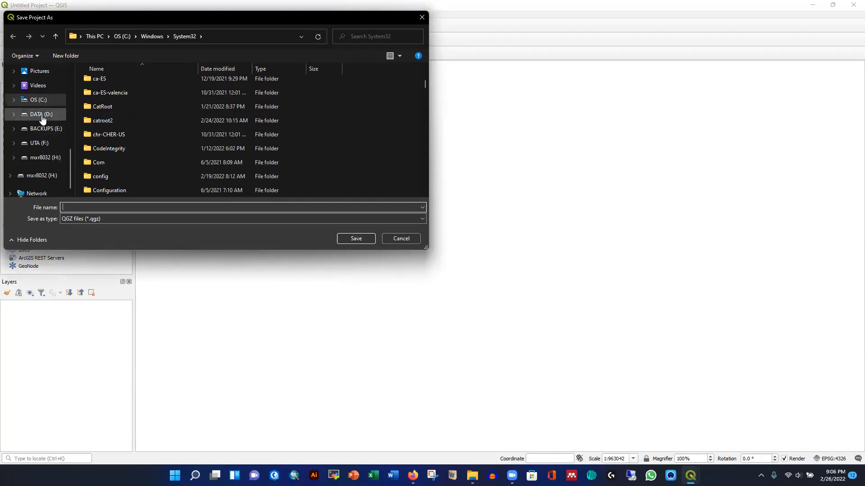
{"action": "left_click", "coordinate": [42, 118]}
{"action": "scroll", "coordinate": [153, 130], "scroll_direction": "down", "scroll_amount": 2}
{"action": "scroll", "coordinate": [144, 135], "scroll_direction": "down", "scroll_amount": 1}
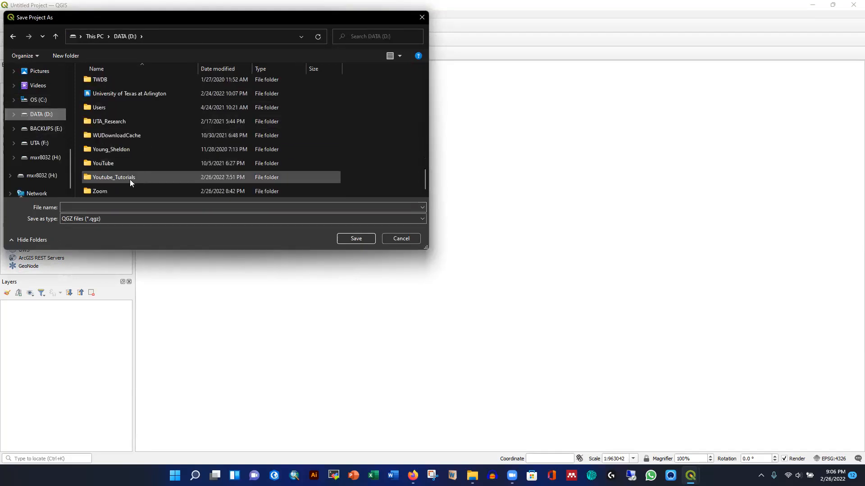
{"action": "double_click", "coordinate": [129, 178]}
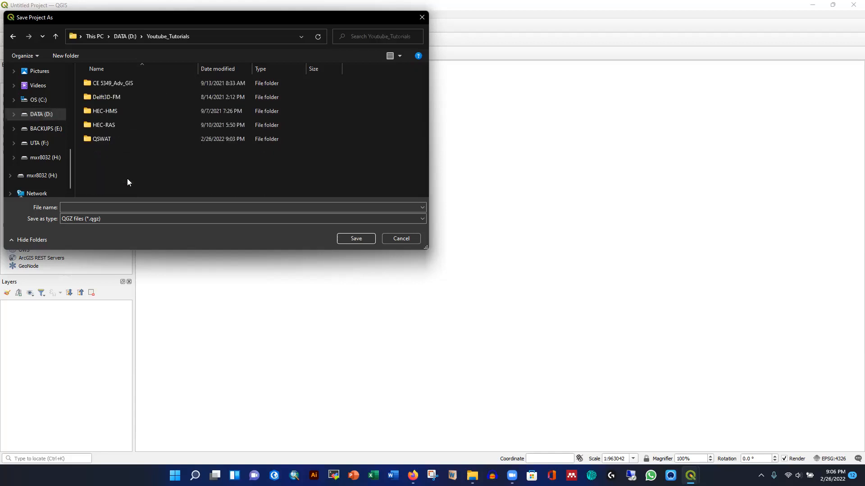
{"action": "double_click", "coordinate": [104, 140]}
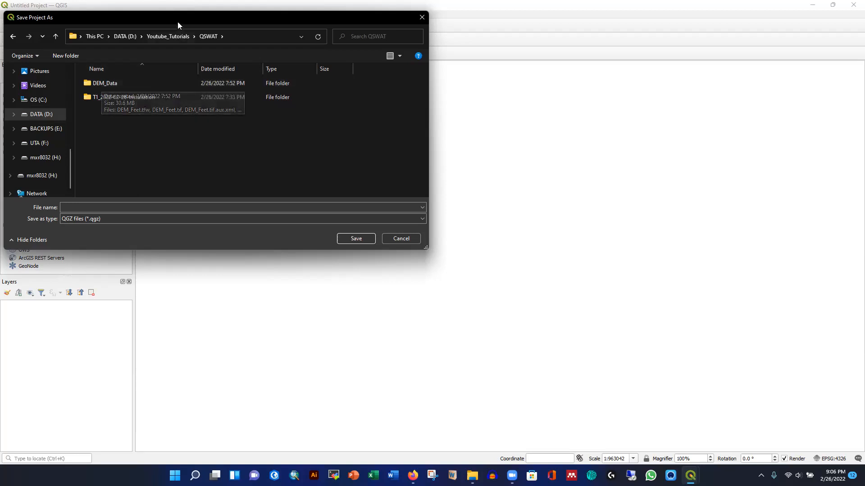
{"action": "left_click_drag", "start_coordinate": [167, 18], "coordinate": [213, 31]}
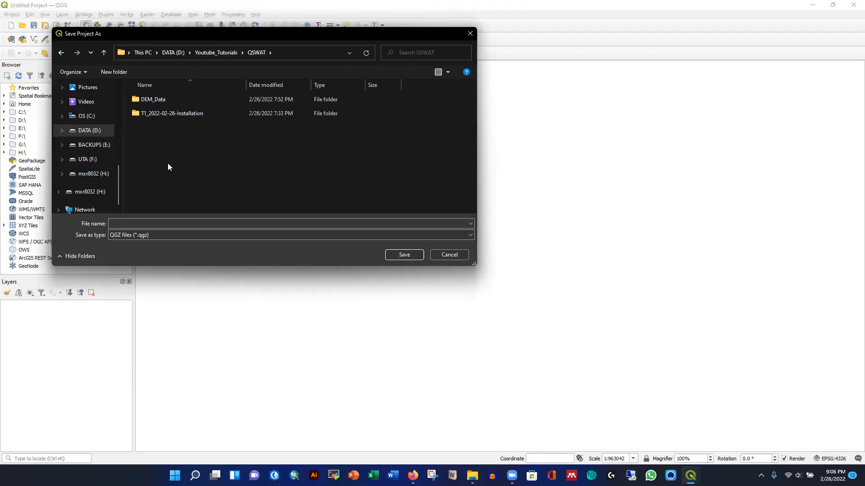
Create a folder named QSWAT_Model inside the QSWAT folder and open it
{"action": "left_click", "coordinate": [114, 72]}
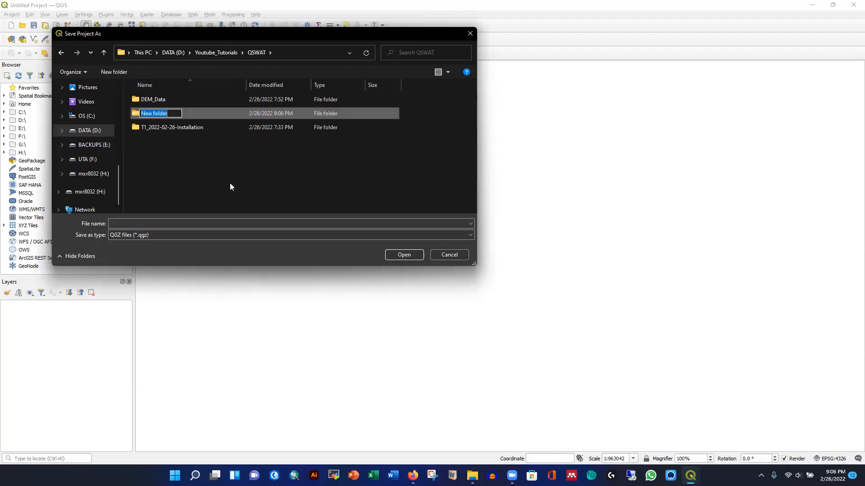
{"action": "type", "text": "QSWAT_"}
{"action": "type", "text": "Model"}
{"action": "key", "text": "Return"}
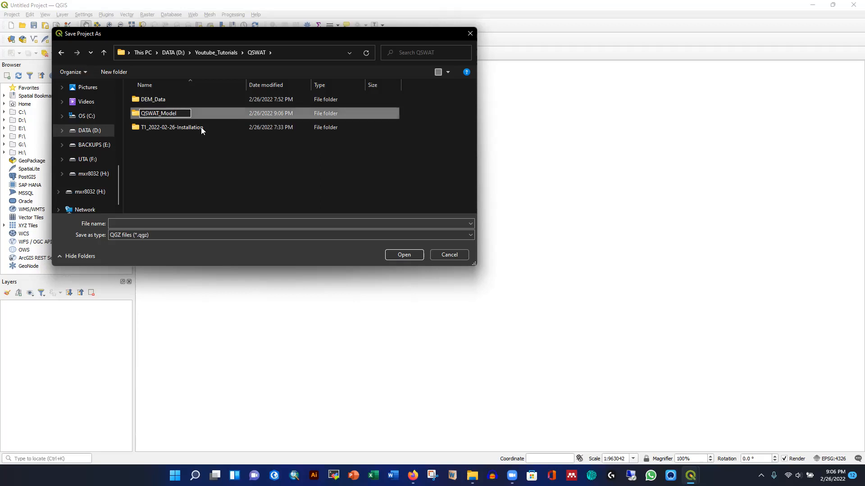
{"action": "left_click", "coordinate": [408, 254]}
Save the new project in the QSWAT_Model folder under the name San_Jacinto
{"action": "left_click", "coordinate": [191, 224]}
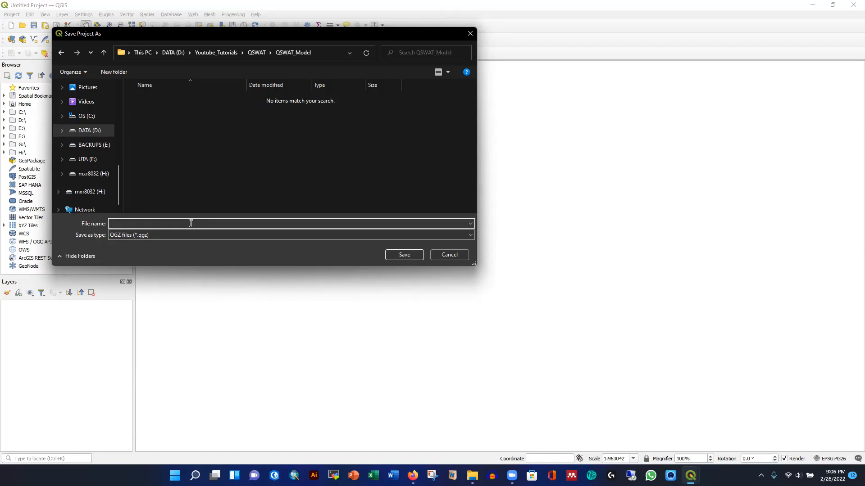
{"action": "type", "text": "San_Jacinto"}
{"action": "left_click", "coordinate": [398, 255]}
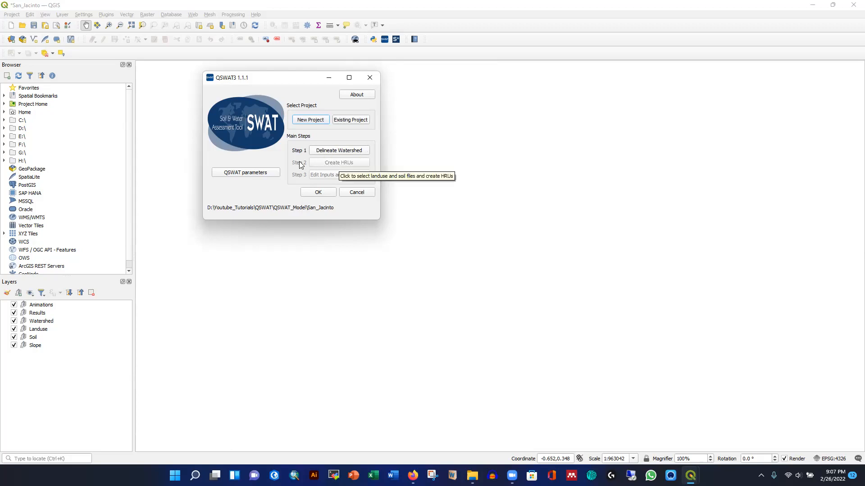
Begin watershed delineation and load DEM_Feet.tif from the DEM_Data folder as the DEM
{"action": "left_click", "coordinate": [327, 152]}
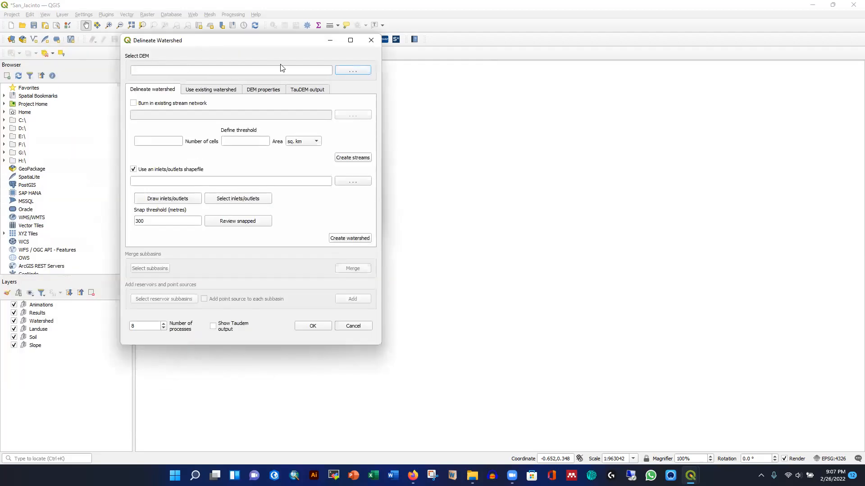
{"action": "left_click_drag", "start_coordinate": [250, 41], "coordinate": [230, 42]}
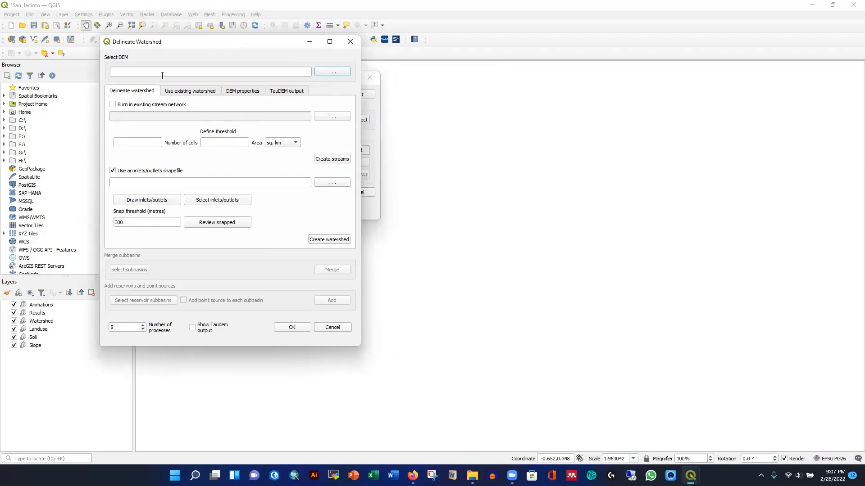
{"action": "left_click", "coordinate": [326, 73]}
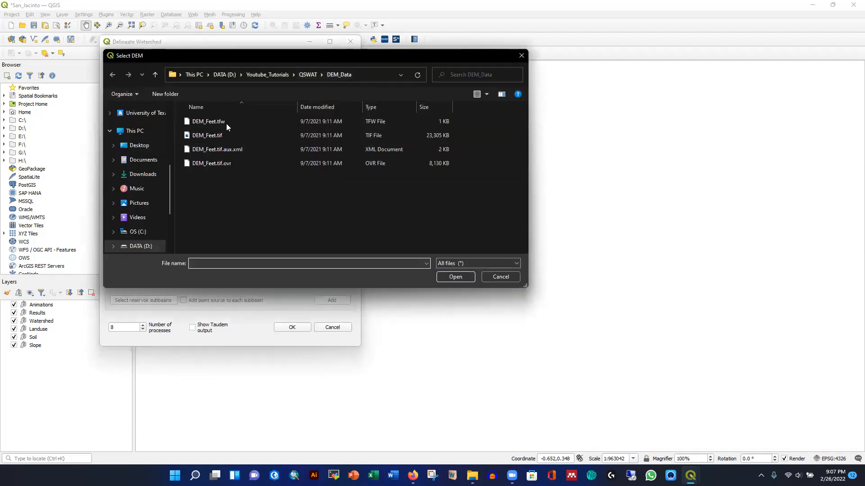
{"action": "left_click", "coordinate": [307, 74]}
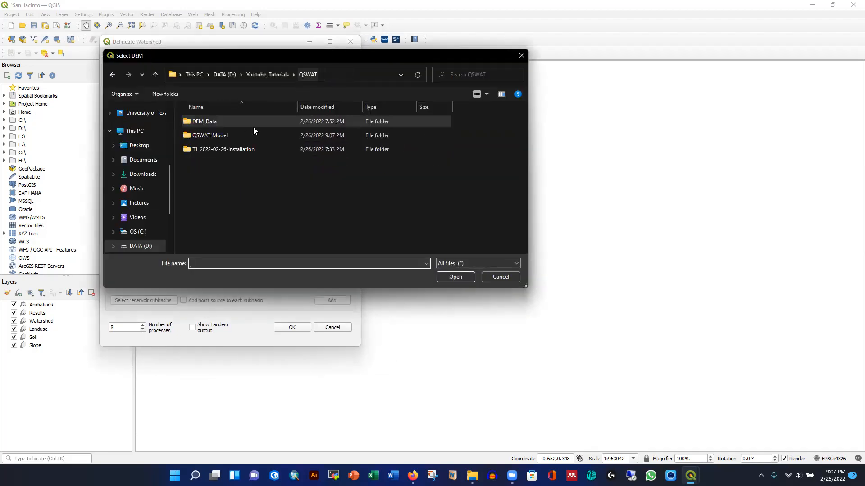
{"action": "double_click", "coordinate": [198, 122]}
{"action": "left_click", "coordinate": [208, 135]}
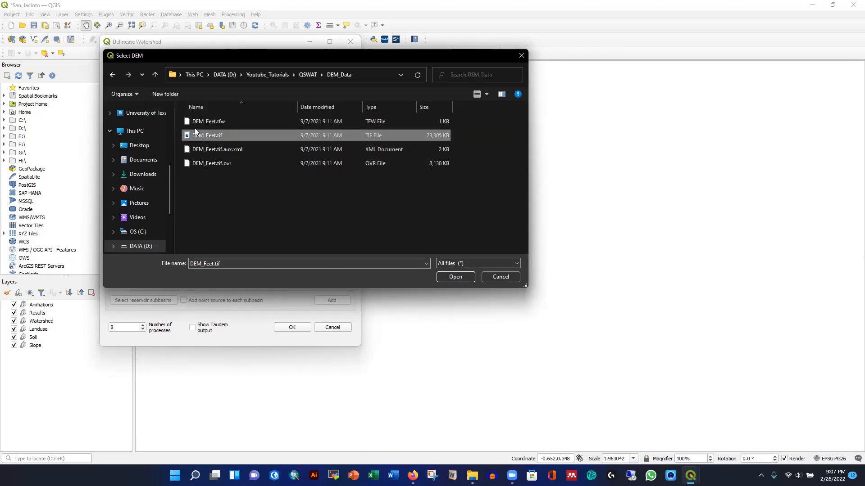
{"action": "left_click", "coordinate": [454, 278]}
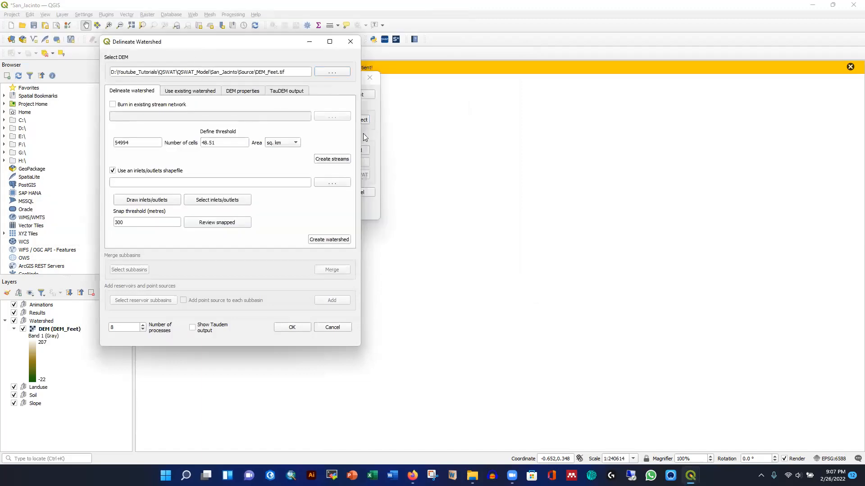
Dismiss the message over the map, bring the Delineate Watershed window back to the front and move it clear of the DEM
{"action": "left_click", "coordinate": [850, 67]}
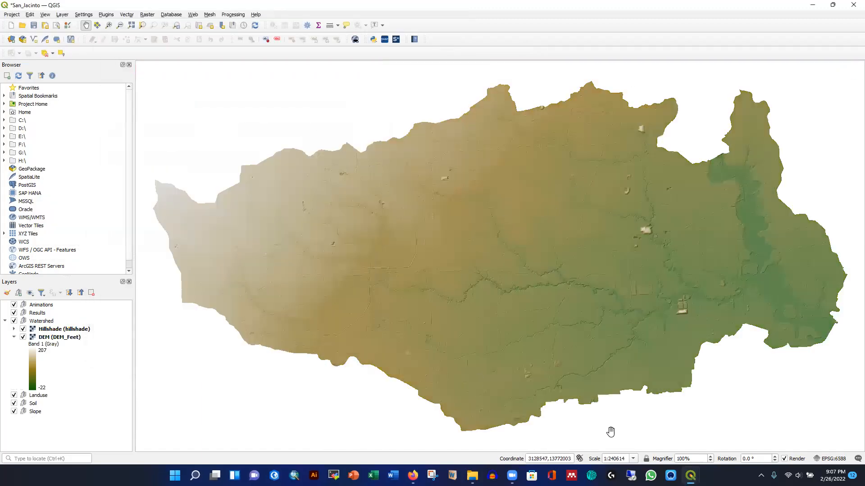
{"action": "mouse_move", "coordinate": [691, 476]}
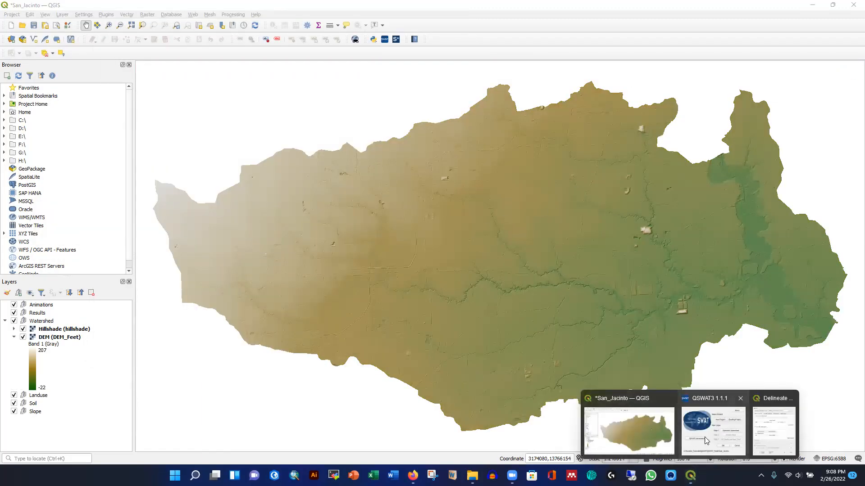
{"action": "left_click", "coordinate": [772, 437]}
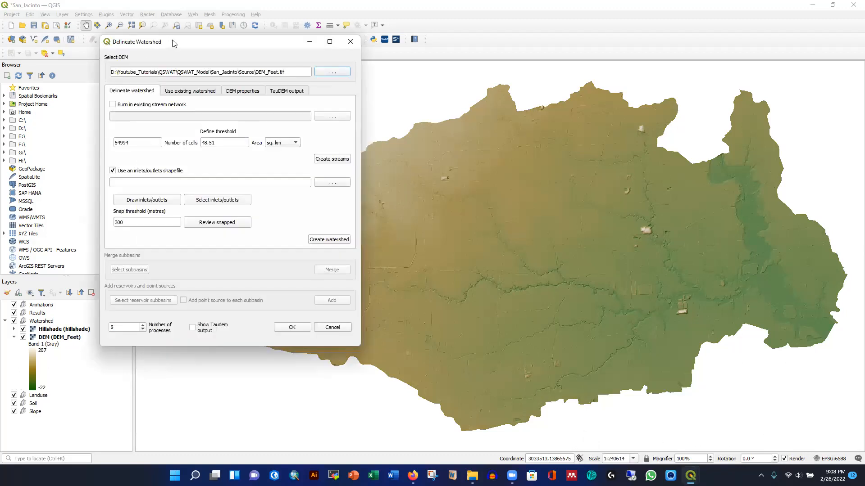
{"action": "left_click_drag", "start_coordinate": [190, 41], "coordinate": [129, 20]}
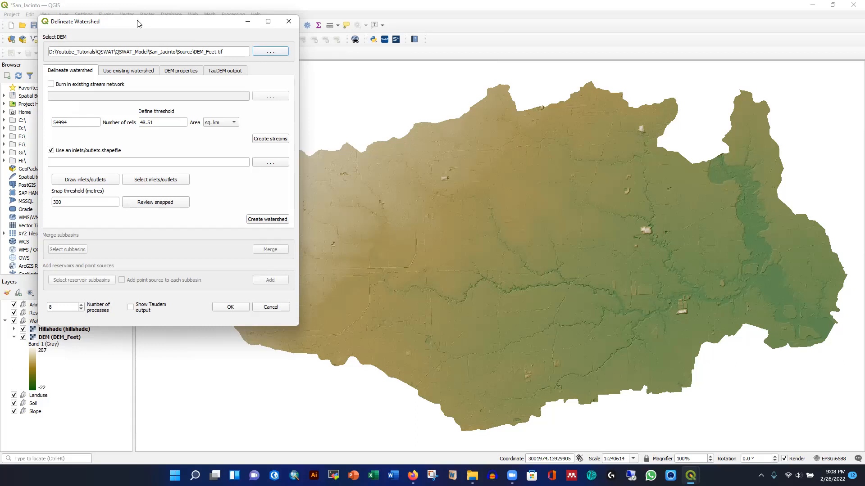
{"action": "left_click_drag", "start_coordinate": [139, 23], "coordinate": [129, 22]}
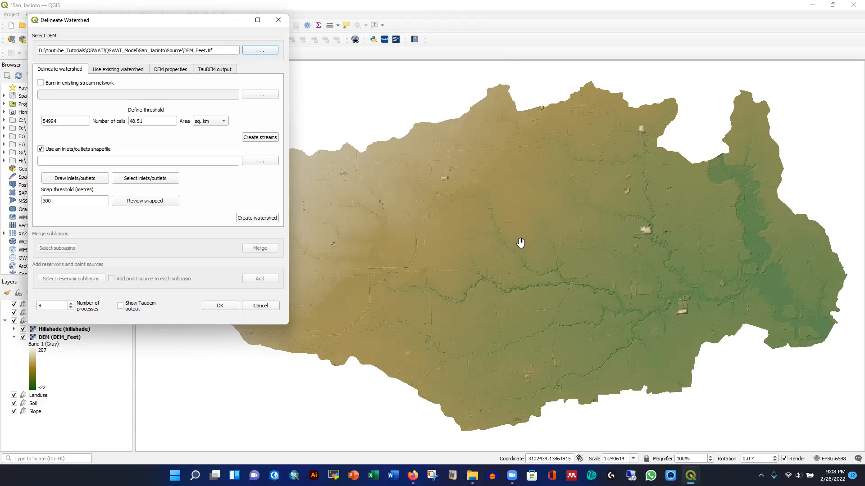
Set the stream threshold area to 100 sq. km and create the streams
{"action": "left_click_drag", "start_coordinate": [154, 121], "coordinate": [129, 119]}
{"action": "type", "text": "100"}
{"action": "left_click", "coordinate": [253, 137]}
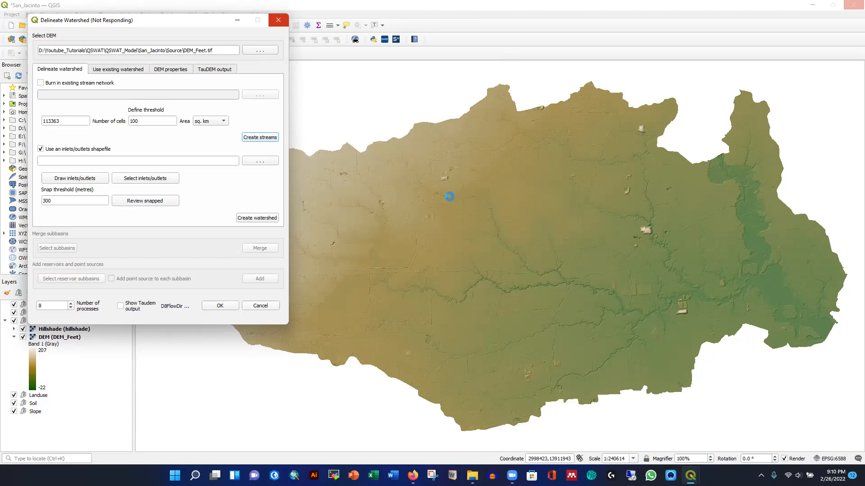
Switch to File Explorer and examine the San_Jacinto project's Scenarios and Source folders inside QSWAT_Model
{"action": "mouse_move", "coordinate": [472, 475]}
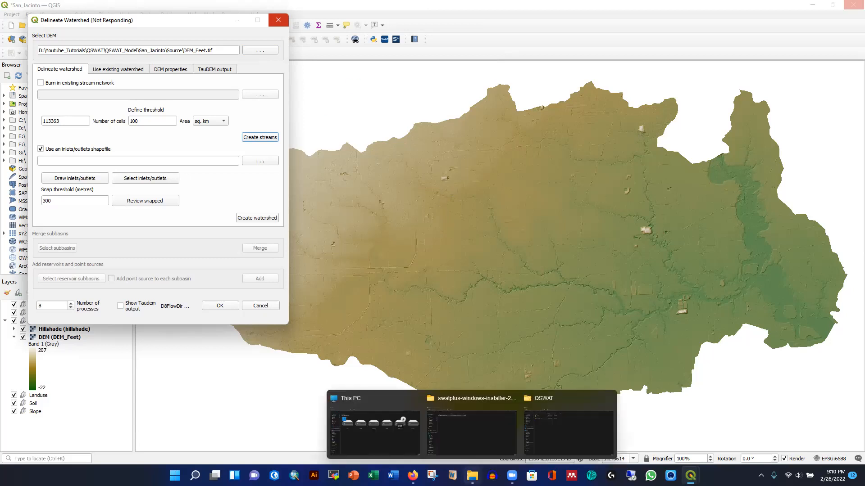
{"action": "left_click", "coordinate": [553, 433]}
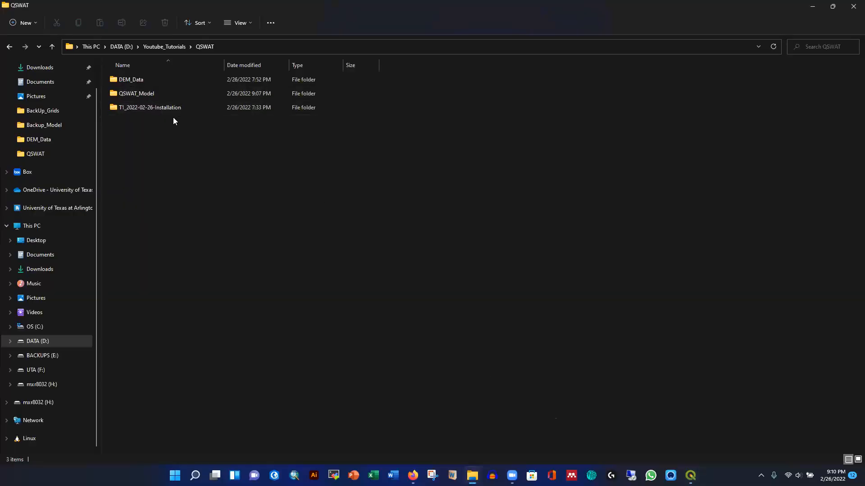
{"action": "double_click", "coordinate": [135, 94]}
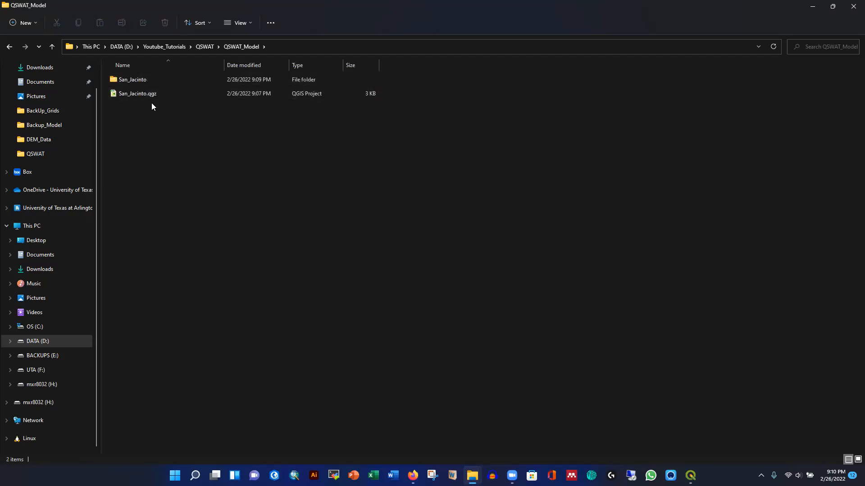
{"action": "double_click", "coordinate": [132, 80]}
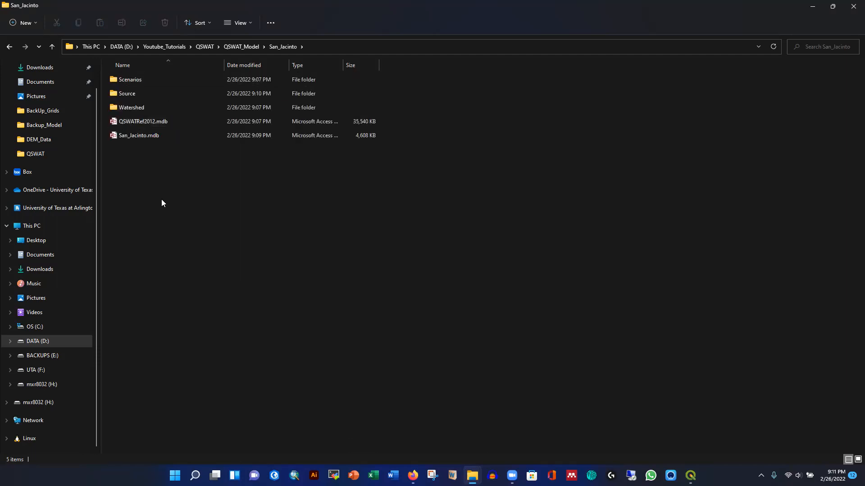
{"action": "double_click", "coordinate": [132, 80]}
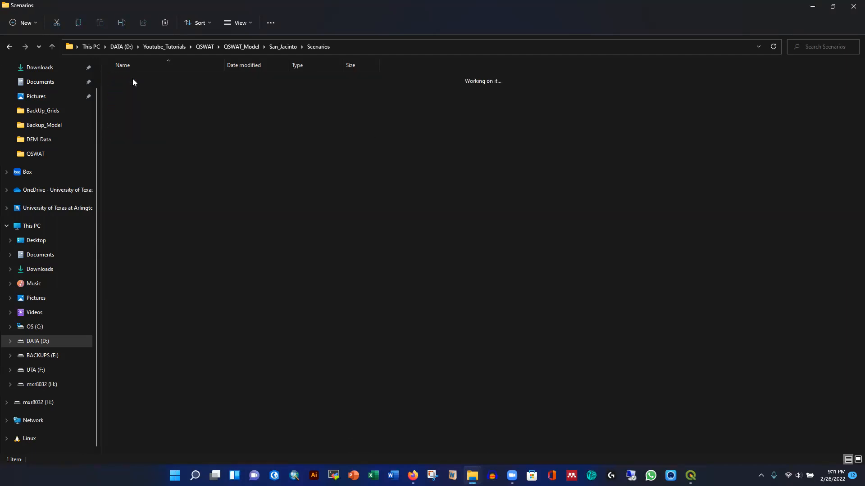
{"action": "double_click", "coordinate": [128, 79]}
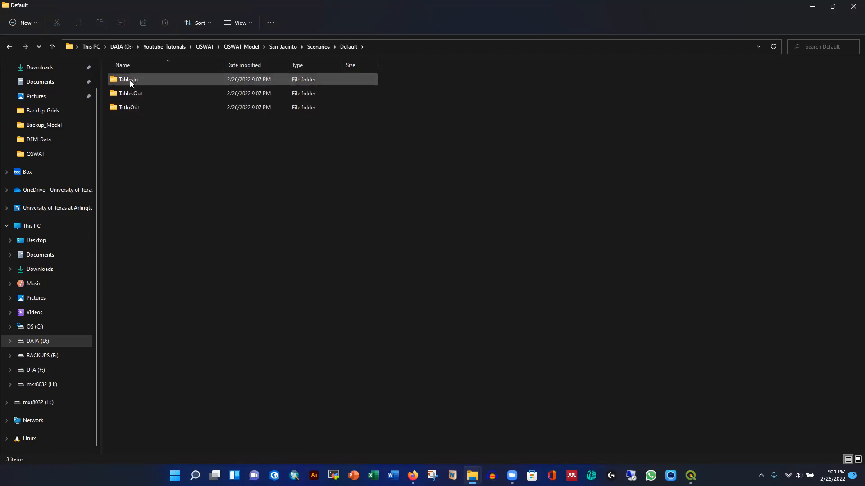
{"action": "double_click", "coordinate": [130, 80]}
{"action": "left_click", "coordinate": [53, 48]}
{"action": "left_click", "coordinate": [52, 47]}
{"action": "left_click", "coordinate": [52, 49]}
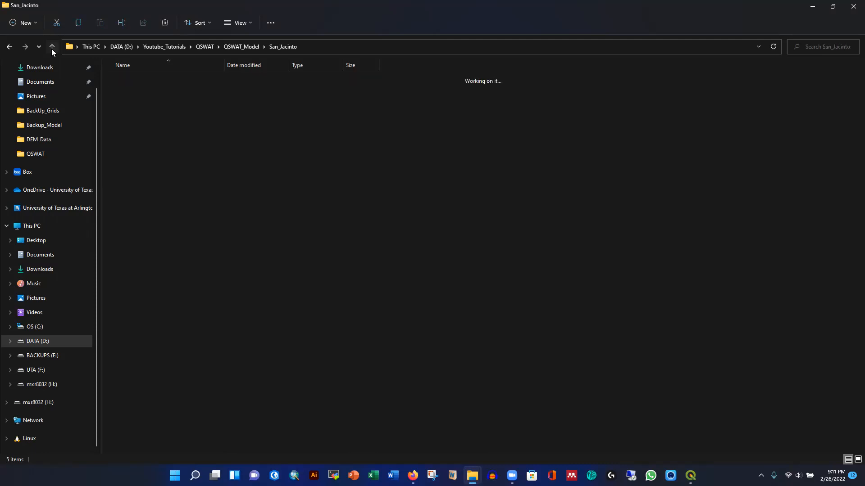
{"action": "double_click", "coordinate": [130, 94]}
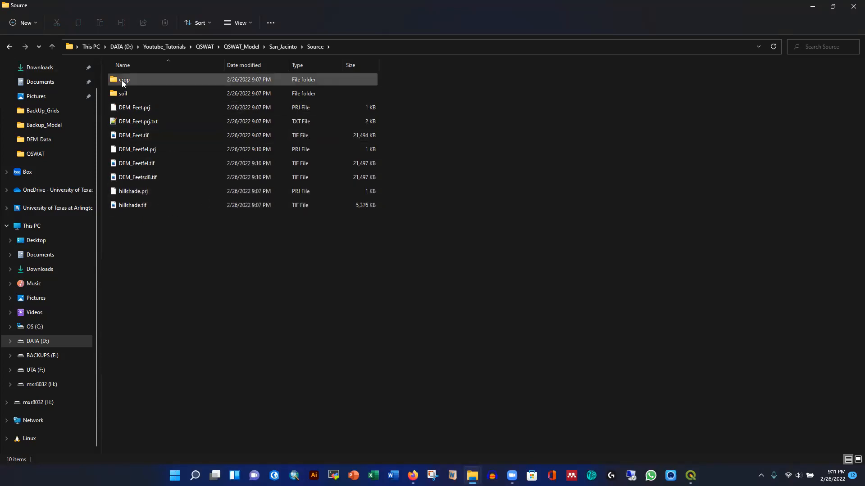
{"action": "left_click", "coordinate": [51, 47]}
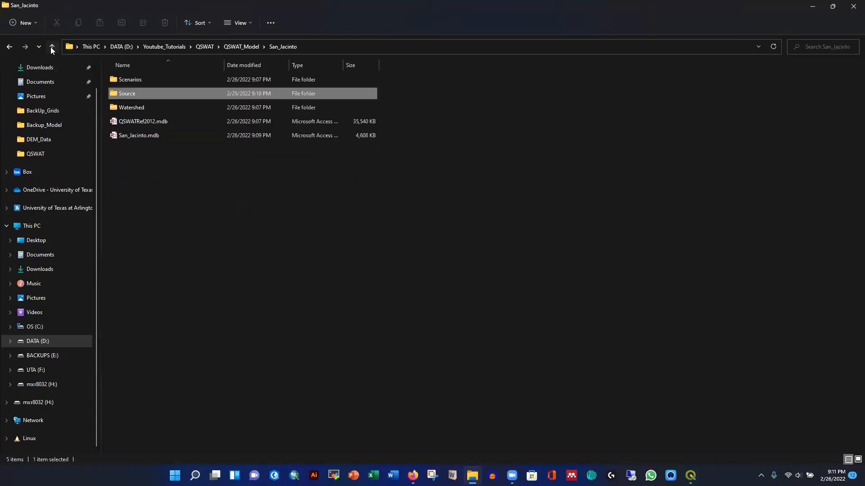
Examine the Grid, Shapes, Tables, temp and Text subfolders of the San_Jacinto project's Watershed folder, ending back in the San_Jacinto folder
{"action": "double_click", "coordinate": [137, 107]}
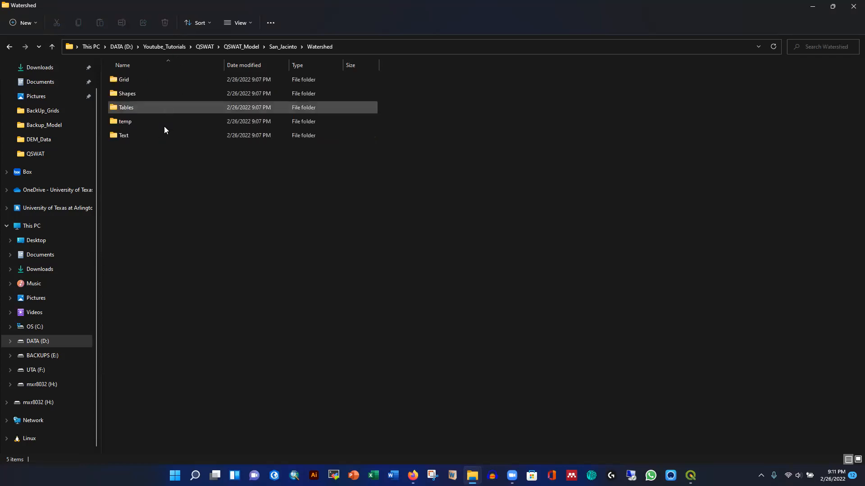
{"action": "double_click", "coordinate": [131, 78]}
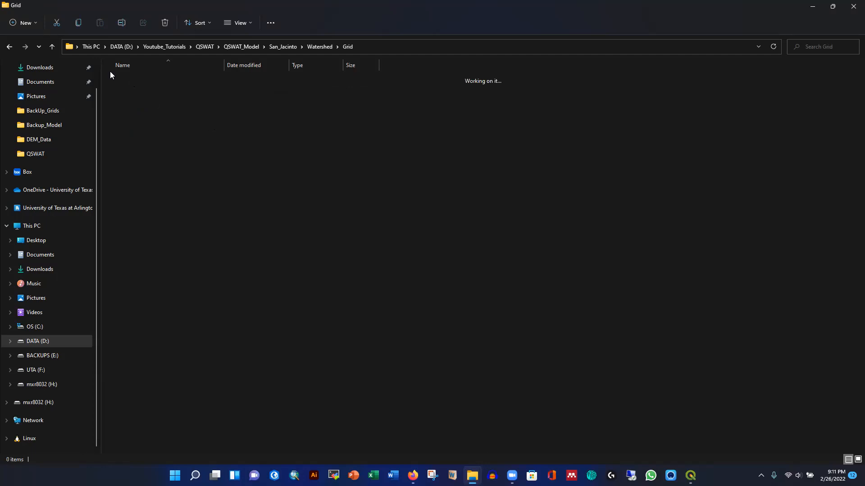
{"action": "left_click", "coordinate": [52, 48]}
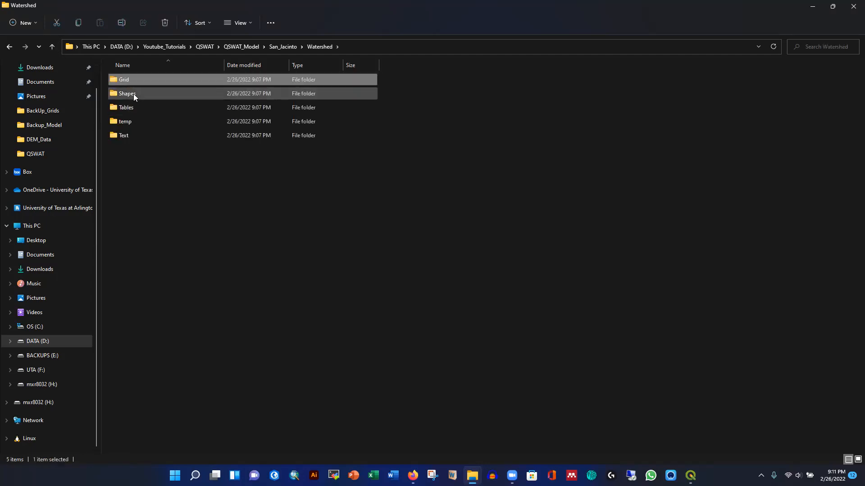
{"action": "left_click", "coordinate": [133, 93]}
{"action": "double_click", "coordinate": [133, 93]}
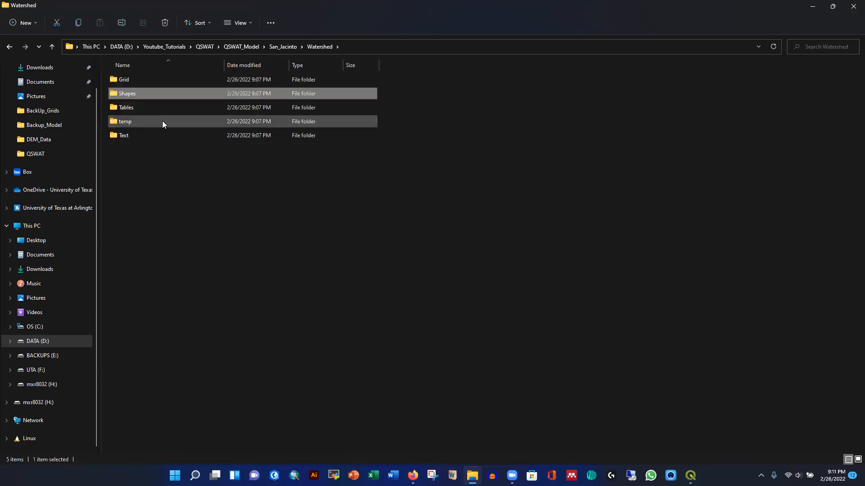
{"action": "double_click", "coordinate": [130, 108]}
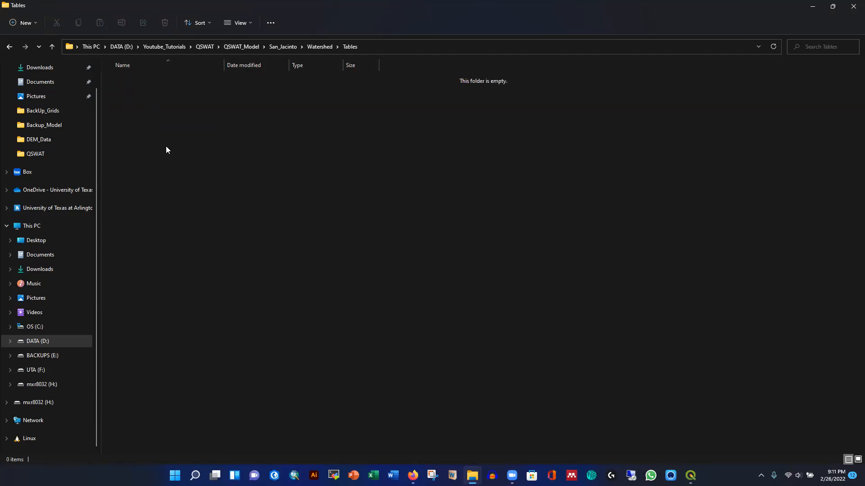
{"action": "left_click", "coordinate": [52, 47]}
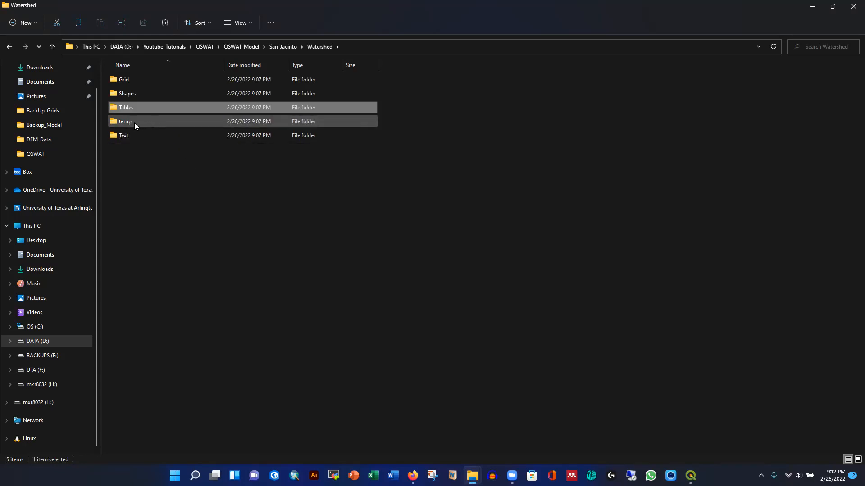
{"action": "double_click", "coordinate": [129, 123]}
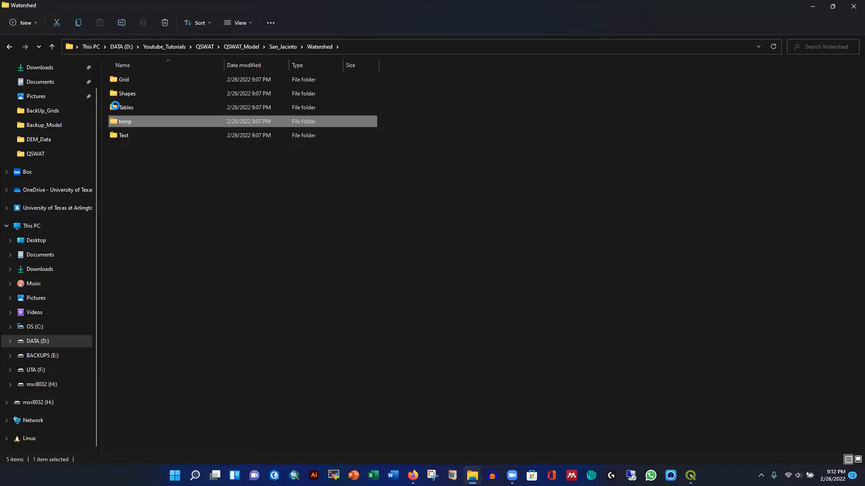
{"action": "left_click", "coordinate": [52, 47]}
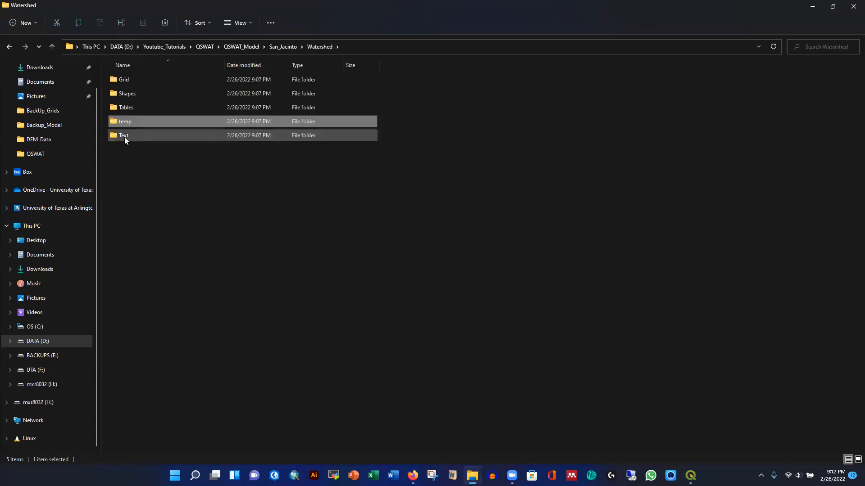
{"action": "double_click", "coordinate": [124, 137]}
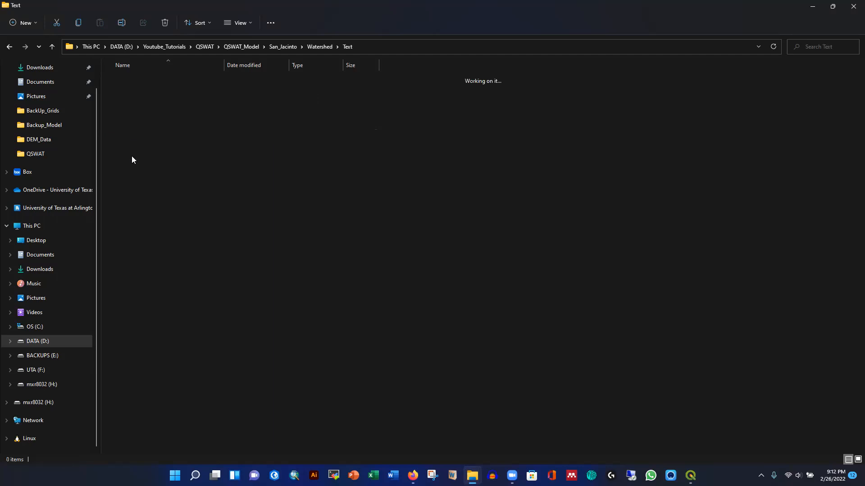
{"action": "left_click", "coordinate": [53, 48]}
{"action": "left_click", "coordinate": [52, 47]}
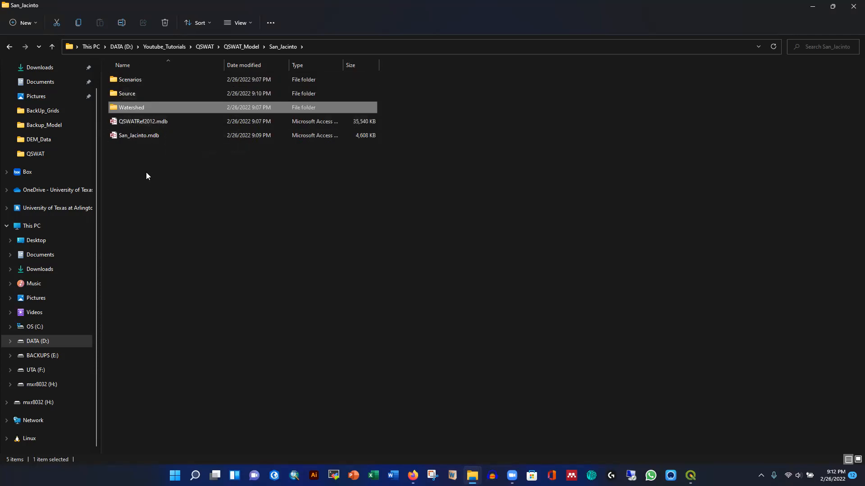
{"action": "left_click", "coordinate": [153, 161]}
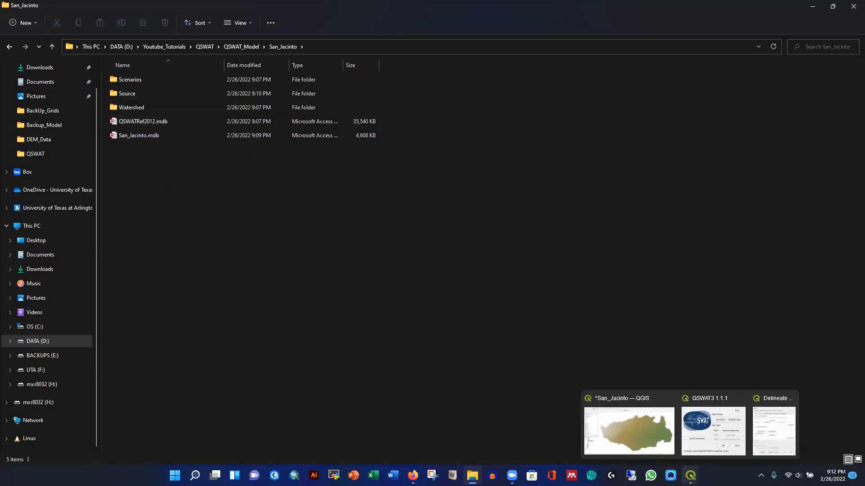
Switch back to QGIS and bring the Delineate Watershed window to the front to check on the stream creation
{"action": "mouse_move", "coordinate": [691, 475]}
{"action": "left_click", "coordinate": [649, 434]}
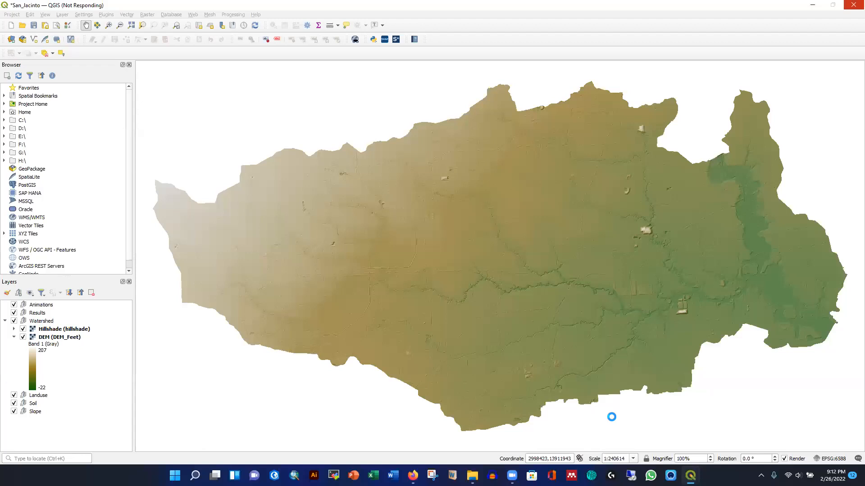
{"action": "mouse_move", "coordinate": [691, 475]}
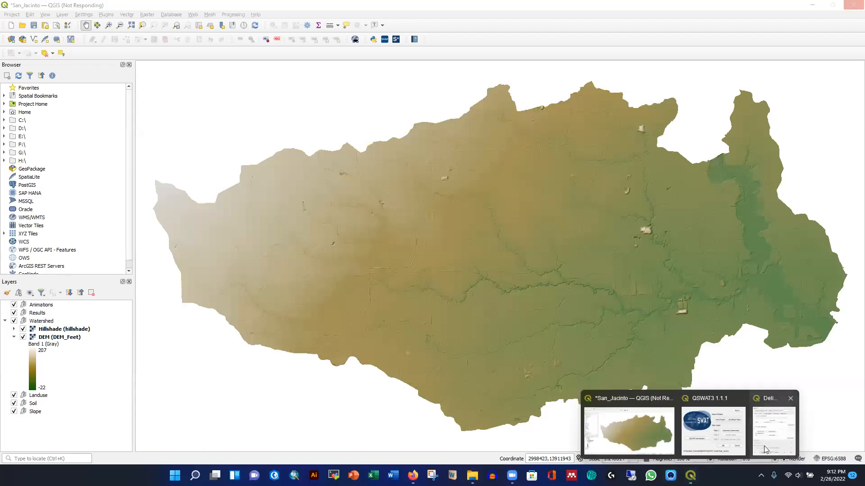
{"action": "left_click", "coordinate": [771, 440]}
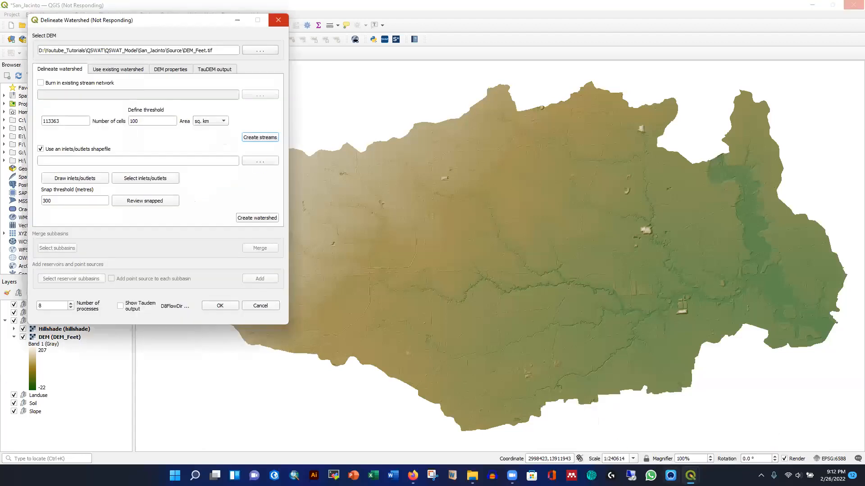
{"action": "left_click", "coordinate": [690, 476]}
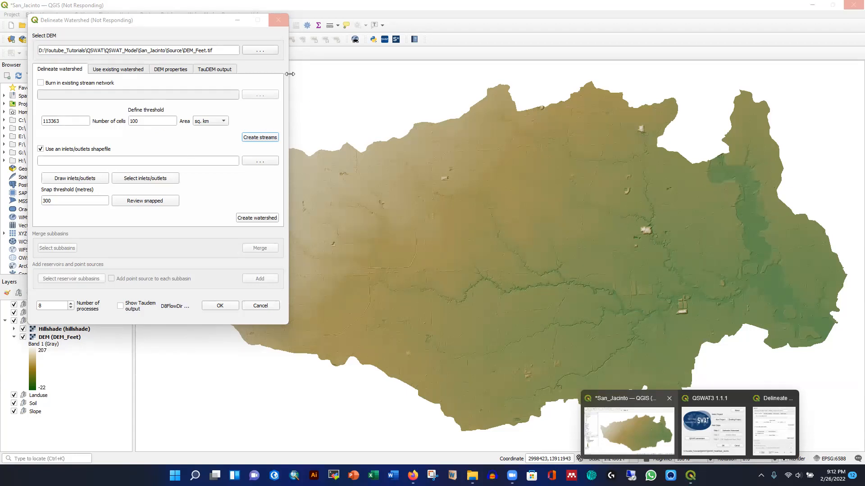
{"action": "left_click", "coordinate": [183, 26]}
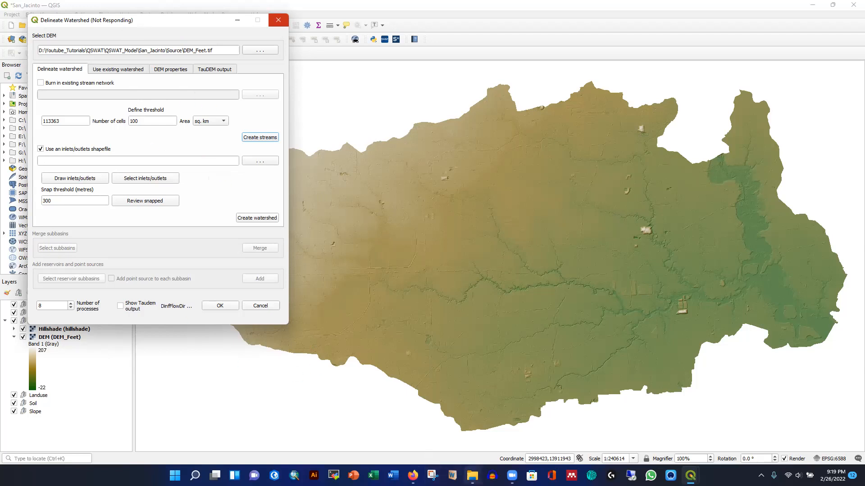
Switch to File Explorer and check the Shapes subfolder of the project's Watershed folder for new files
{"action": "left_click", "coordinate": [472, 475]}
{"action": "left_click", "coordinate": [564, 435]}
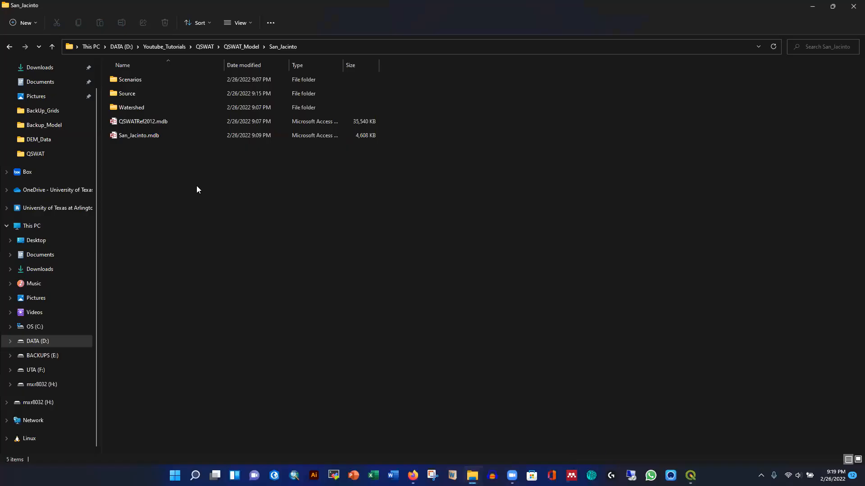
{"action": "double_click", "coordinate": [131, 106]}
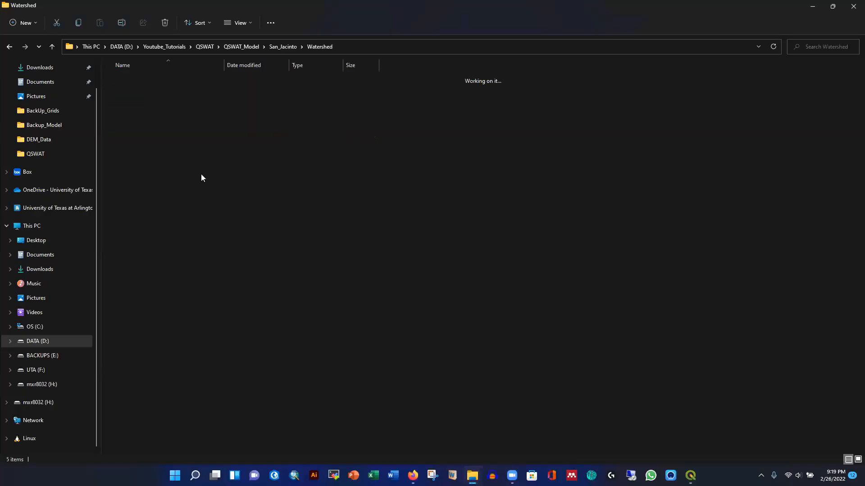
{"action": "left_click", "coordinate": [129, 93]}
{"action": "double_click", "coordinate": [129, 92]}
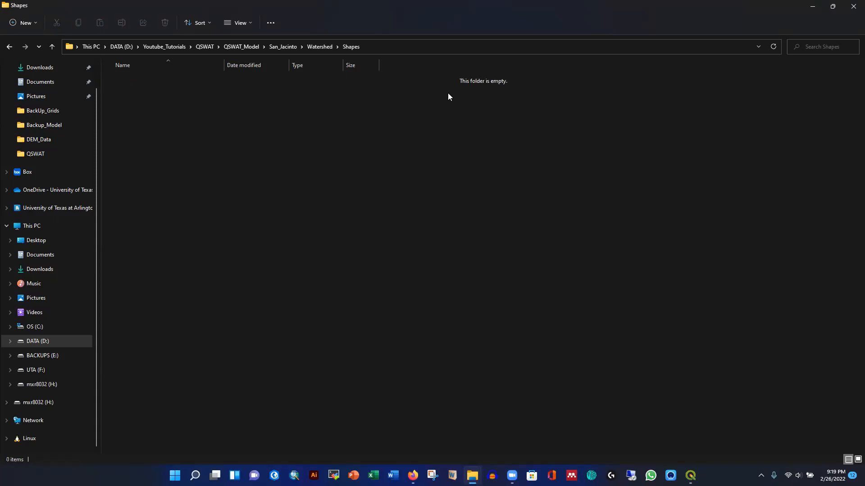
{"action": "left_click", "coordinate": [52, 46]}
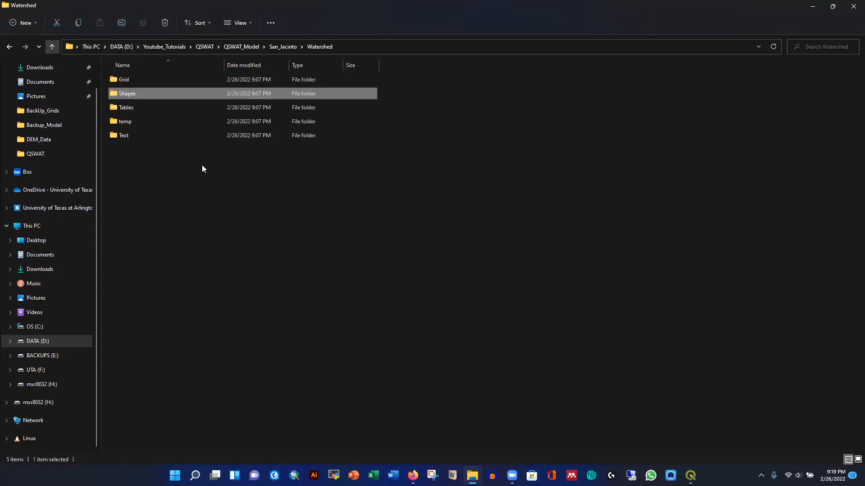
{"action": "left_click", "coordinate": [52, 46]}
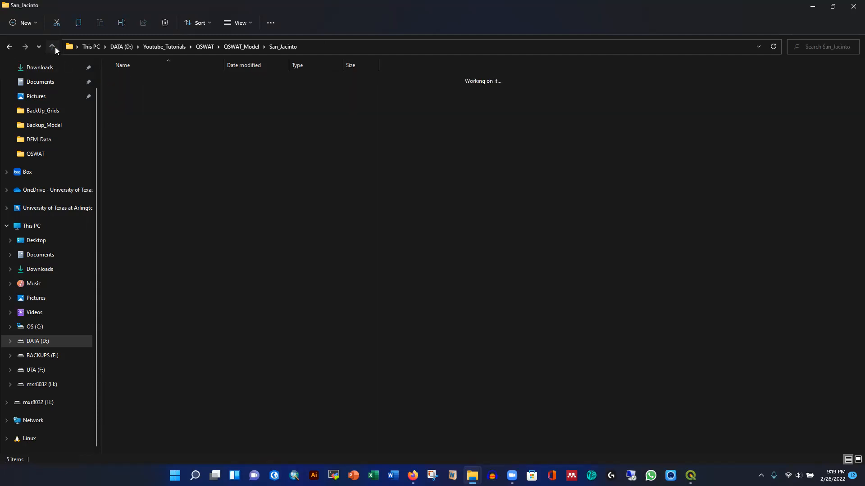
Examine the project's Source folder with its soil and crop subfolders, then minimize File Explorer to return to QGIS
{"action": "double_click", "coordinate": [134, 92]}
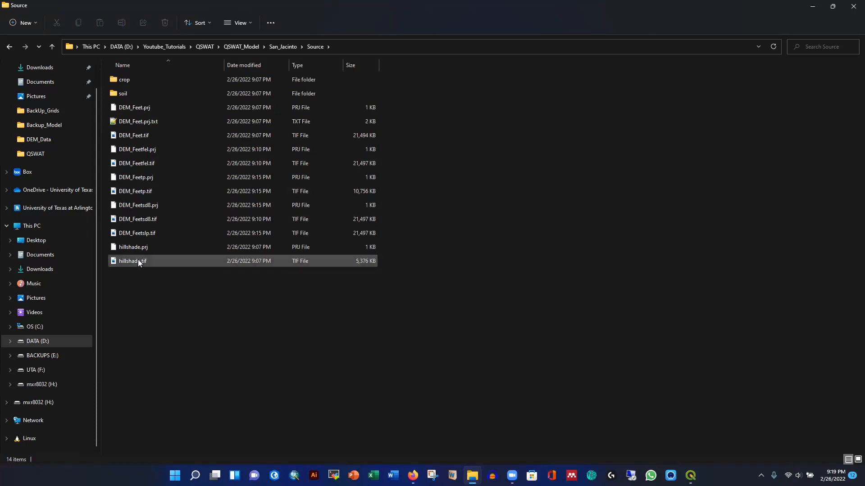
{"action": "left_click", "coordinate": [133, 94]}
{"action": "double_click", "coordinate": [133, 93]}
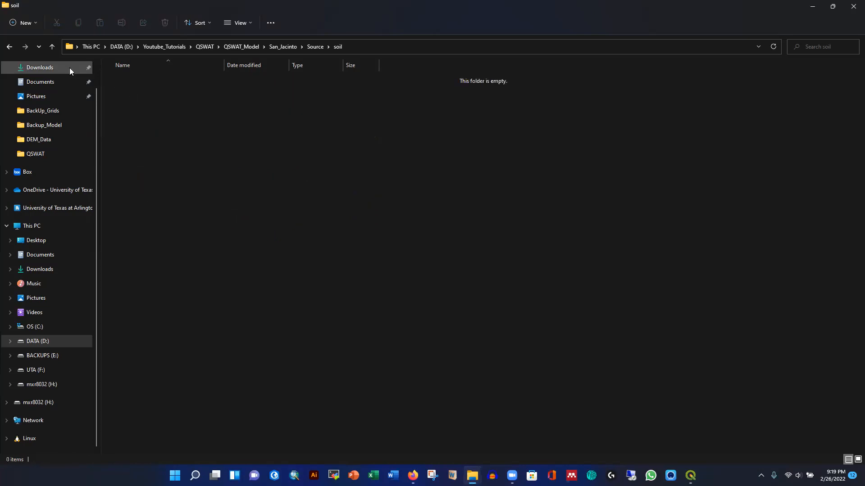
{"action": "left_click", "coordinate": [52, 47]}
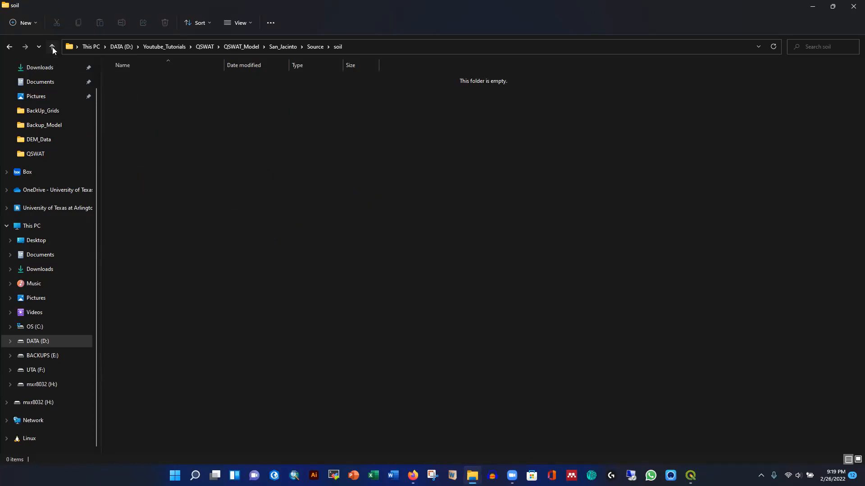
{"action": "double_click", "coordinate": [128, 79]}
{"action": "left_click", "coordinate": [55, 49]}
{"action": "left_click", "coordinate": [54, 49]}
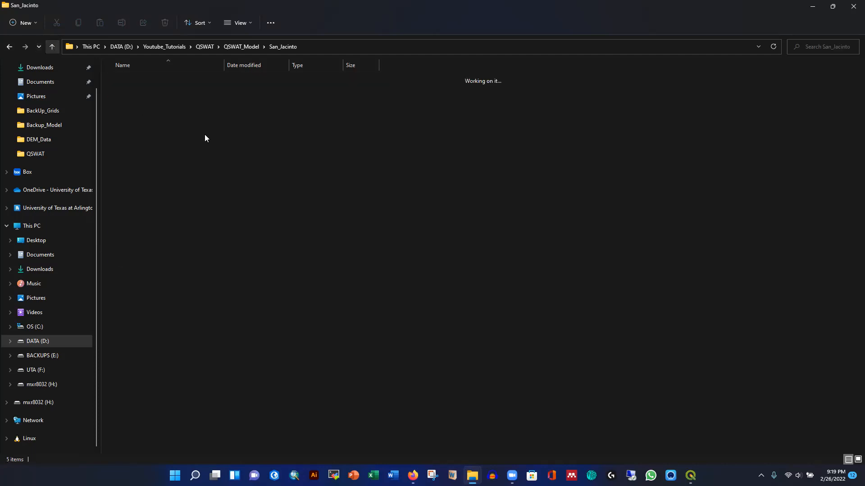
{"action": "left_click", "coordinate": [812, 7]}
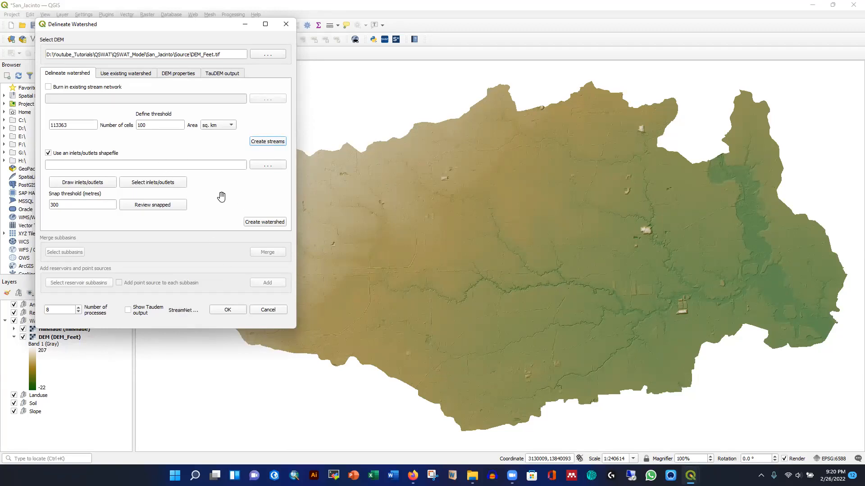
Reposition the Delineate Watershed window so the created streams can be inspected on the map
{"action": "scroll", "coordinate": [580, 290], "scroll_direction": "up", "scroll_amount": 1}
{"action": "scroll", "coordinate": [375, 223], "scroll_direction": "down", "scroll_amount": 1}
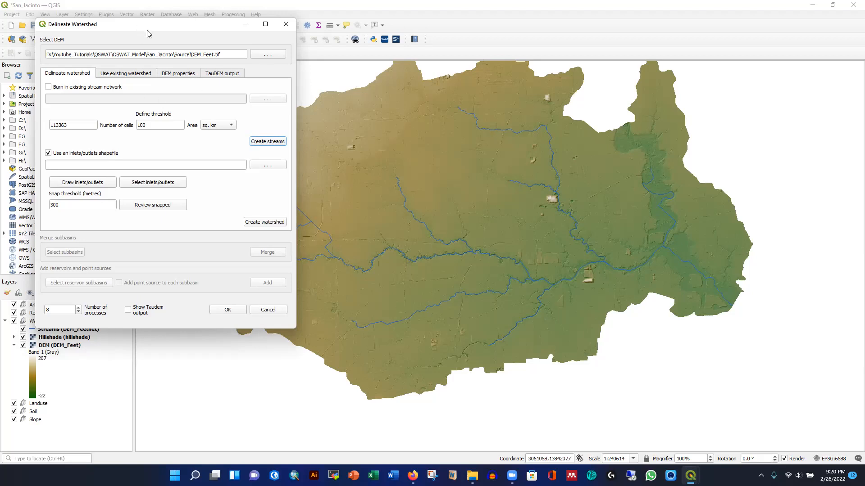
{"action": "left_click_drag", "start_coordinate": [147, 30], "coordinate": [198, 61]}
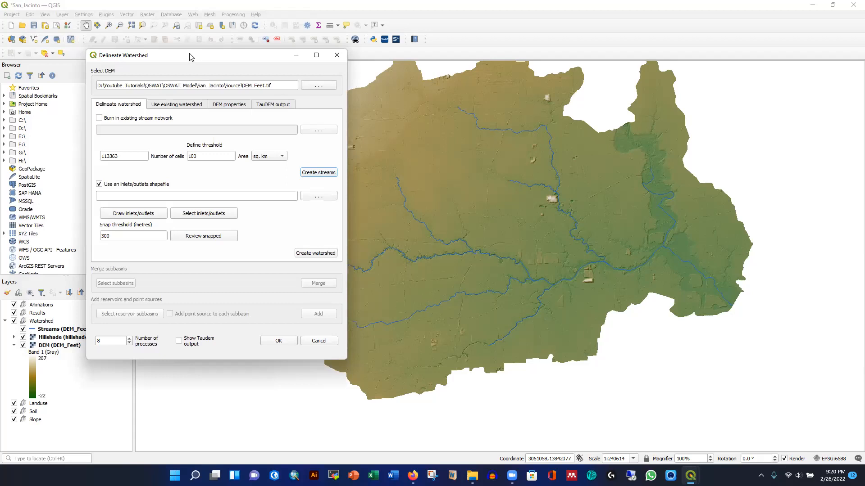
{"action": "left_click_drag", "start_coordinate": [190, 56], "coordinate": [154, 47]}
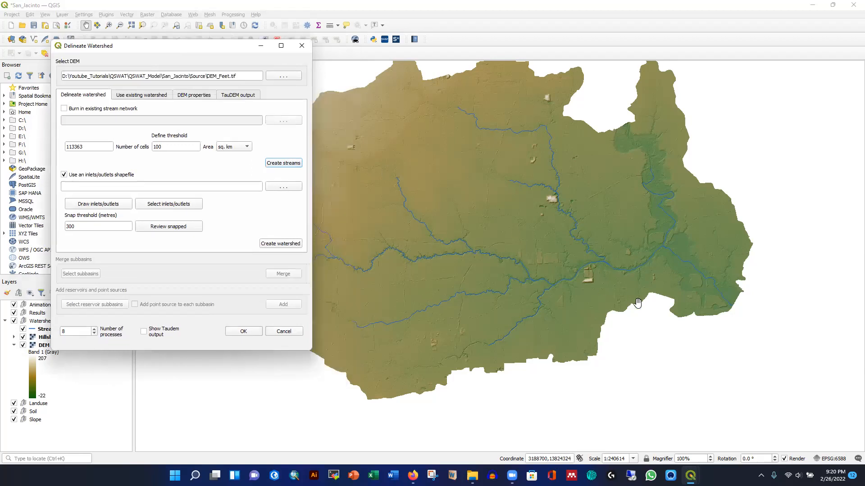
Draw an outlet point on the main stream just before its downstream end at the DEM's eastern edge and confirm it
{"action": "scroll", "coordinate": [747, 311], "scroll_direction": "up", "scroll_amount": 1}
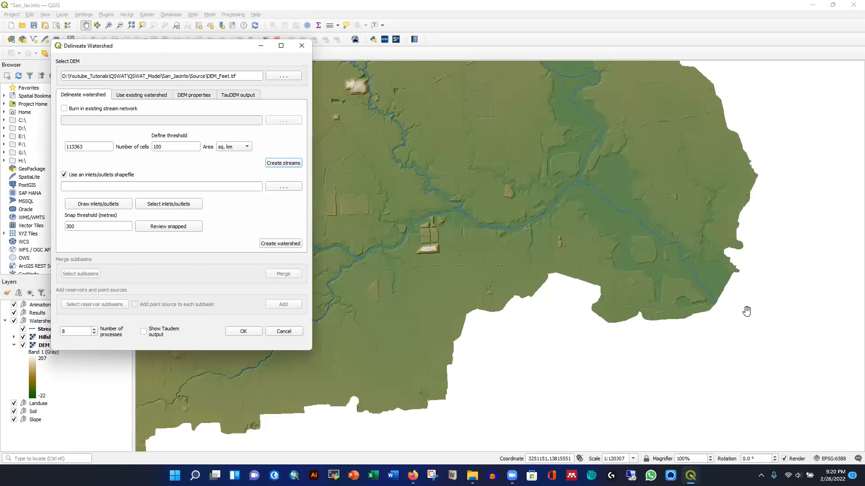
{"action": "scroll", "coordinate": [650, 293], "scroll_direction": "up", "scroll_amount": 1}
{"action": "scroll", "coordinate": [689, 250], "scroll_direction": "up", "scroll_amount": 2}
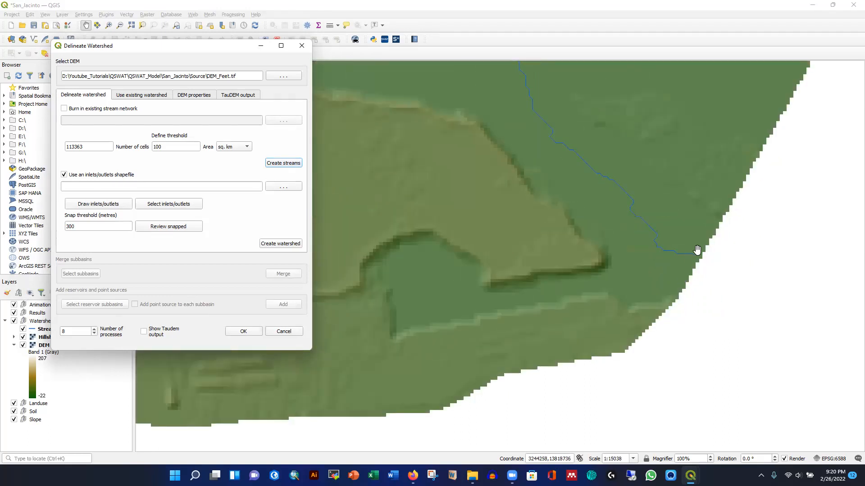
{"action": "scroll", "coordinate": [694, 253], "scroll_direction": "up", "scroll_amount": 1}
{"action": "scroll", "coordinate": [690, 257], "scroll_direction": "up", "scroll_amount": 2}
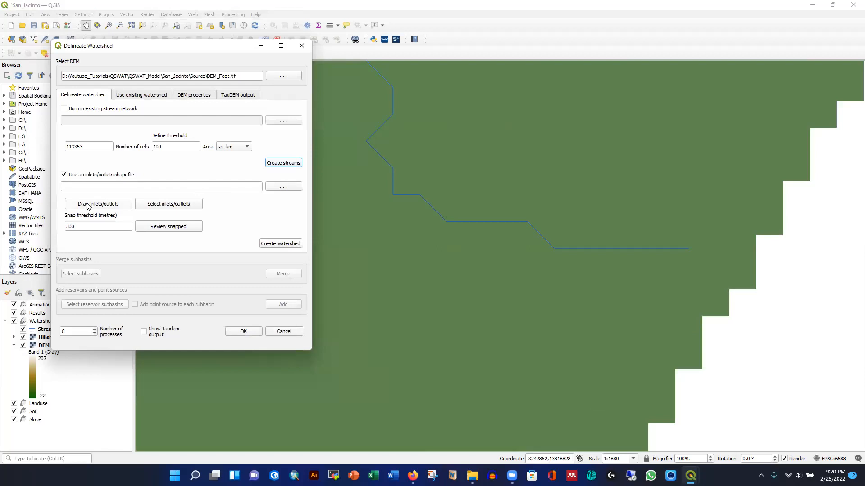
{"action": "scroll", "coordinate": [700, 240], "scroll_direction": "up", "scroll_amount": 1}
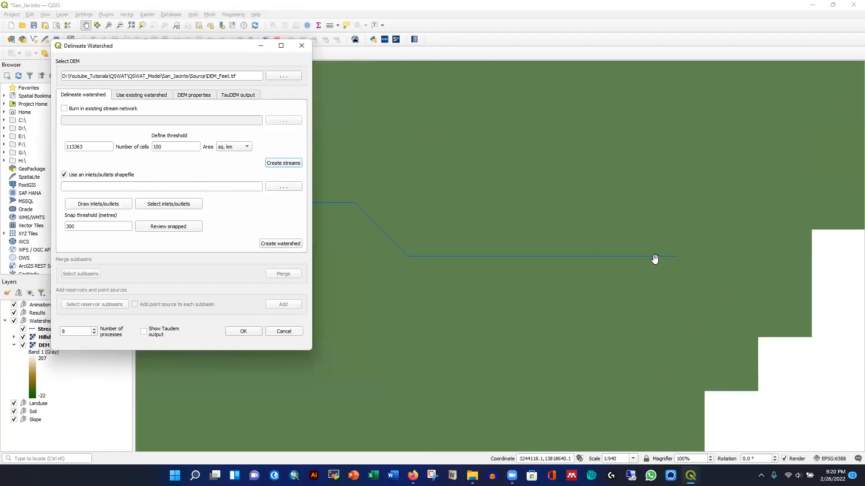
{"action": "left_click", "coordinate": [87, 206]}
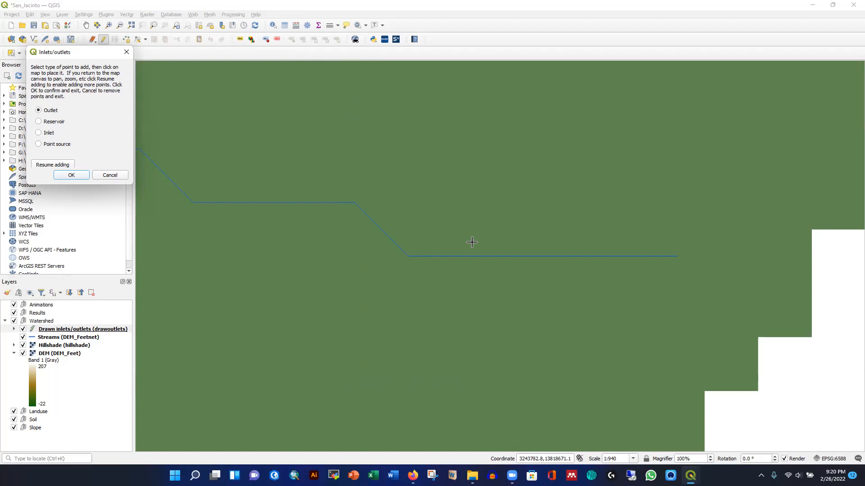
{"action": "left_click", "coordinate": [667, 256]}
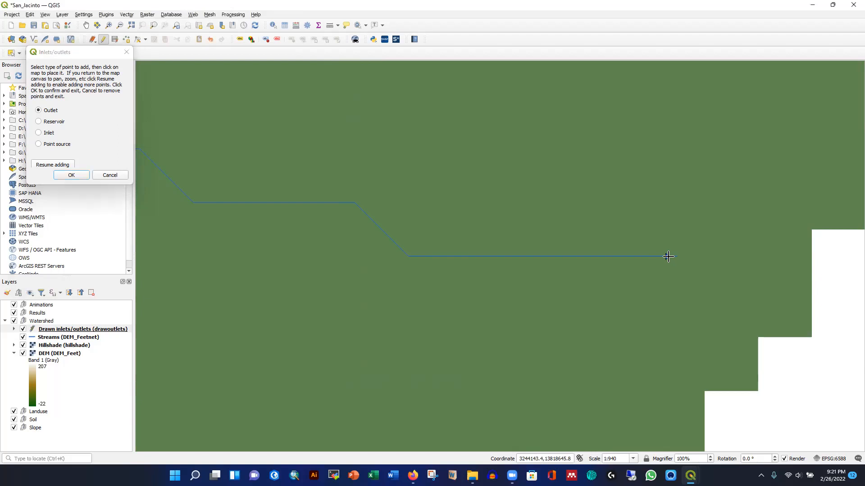
{"action": "left_click", "coordinate": [71, 174]}
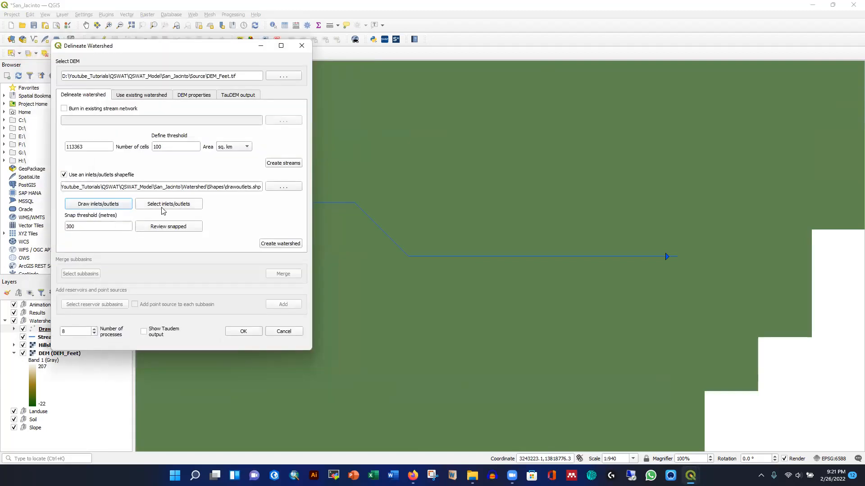
Select the drawn outlet point on the map and save it as the inlets/outlets selection
{"action": "left_click", "coordinate": [156, 206]}
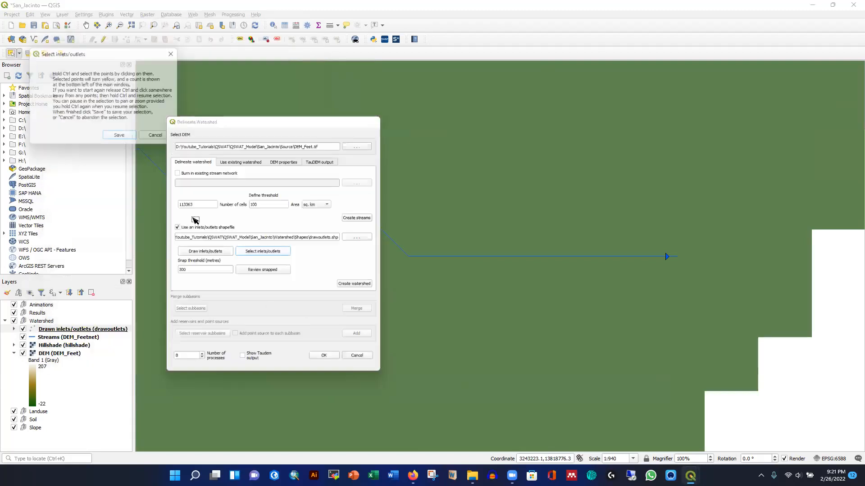
{"action": "left_click_drag", "start_coordinate": [647, 242], "coordinate": [693, 276]}
{"action": "mouse_move", "coordinate": [690, 475]}
{"action": "left_click", "coordinate": [795, 444]}
{"action": "left_click", "coordinate": [119, 140]}
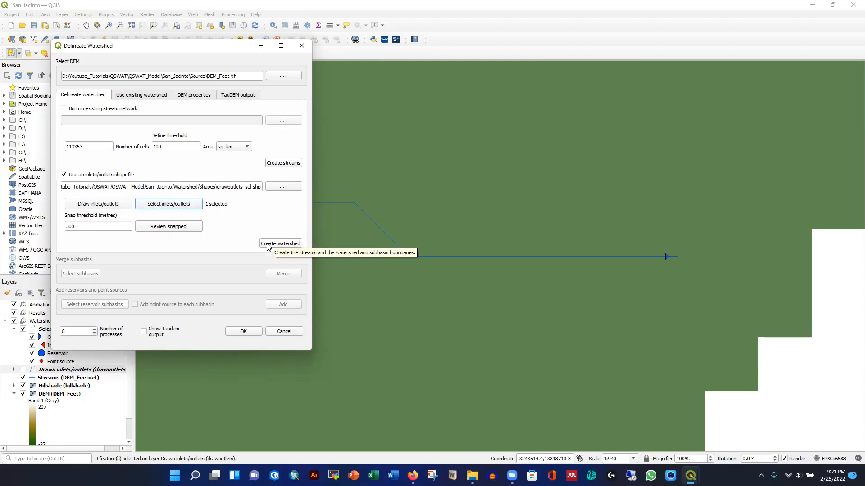
Create the watershed with its subbasin boundaries from the selected outlet
{"action": "scroll", "coordinate": [560, 250], "scroll_direction": "down", "scroll_amount": 3}
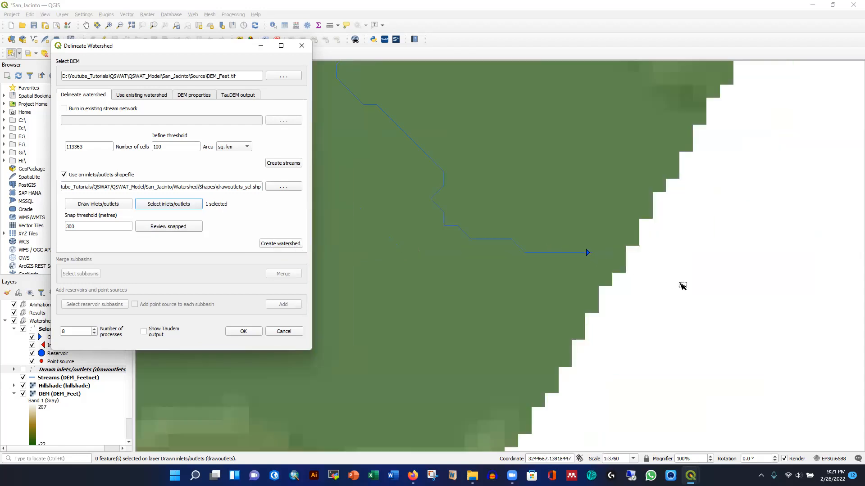
{"action": "scroll", "coordinate": [751, 307], "scroll_direction": "down", "scroll_amount": 3}
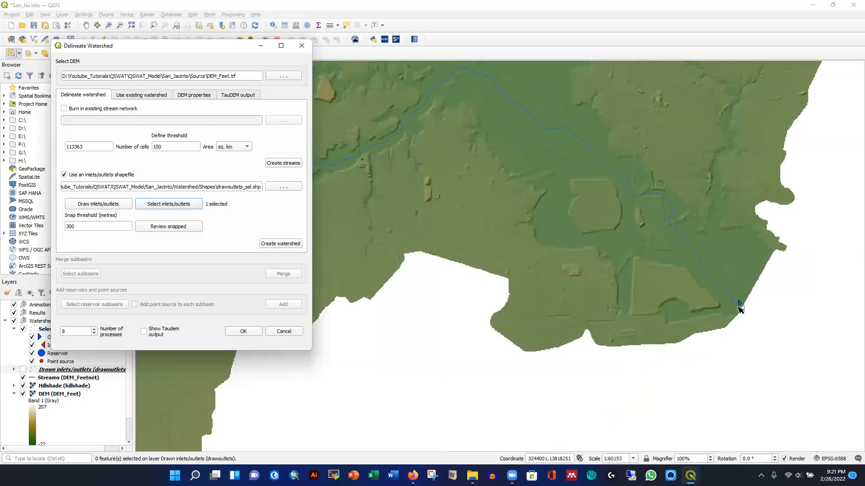
{"action": "scroll", "coordinate": [748, 306], "scroll_direction": "down", "scroll_amount": 3}
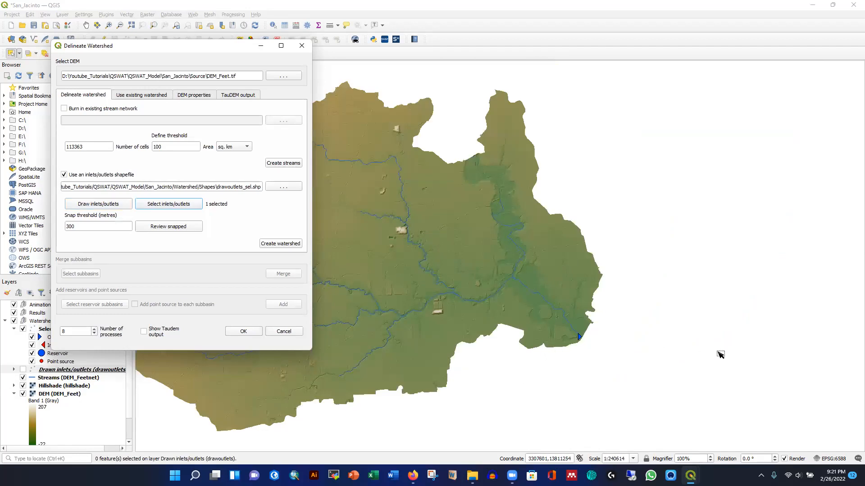
{"action": "scroll", "coordinate": [516, 330], "scroll_direction": "up", "scroll_amount": 1}
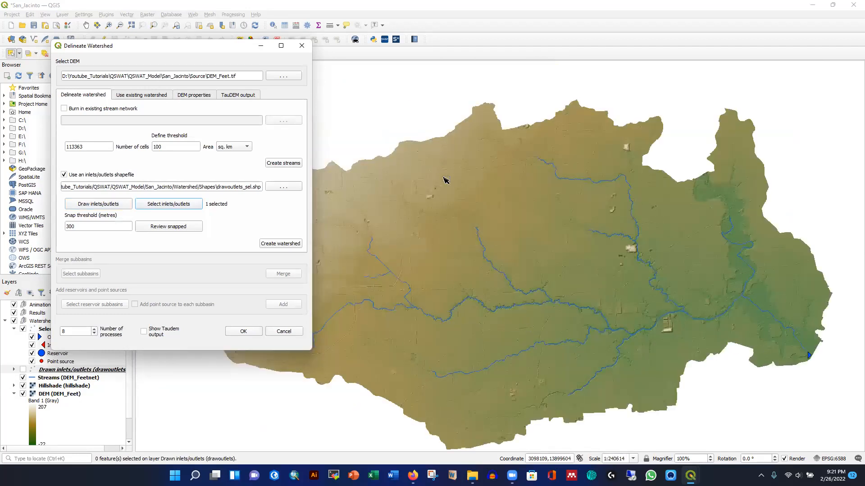
{"action": "left_click", "coordinate": [270, 244]}
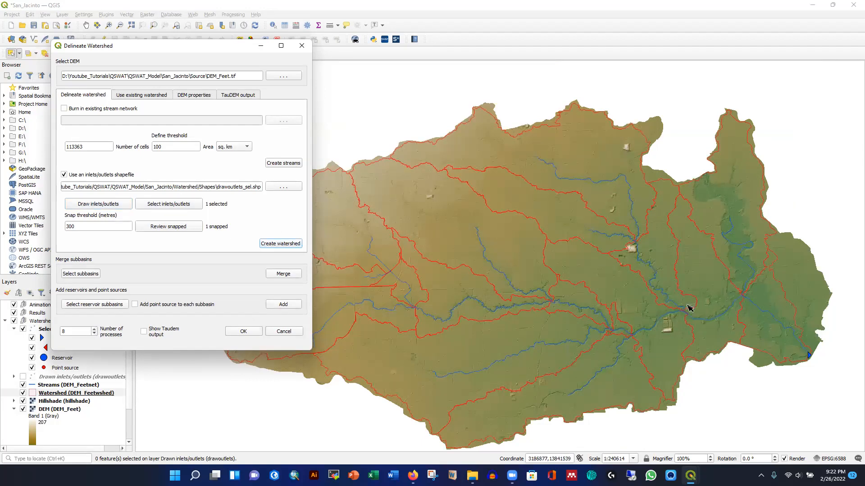
Examine the subbasin boundaries across the watershed, especially around the small subbasin at the western stream junction
{"action": "scroll", "coordinate": [498, 243], "scroll_direction": "down", "scroll_amount": 1}
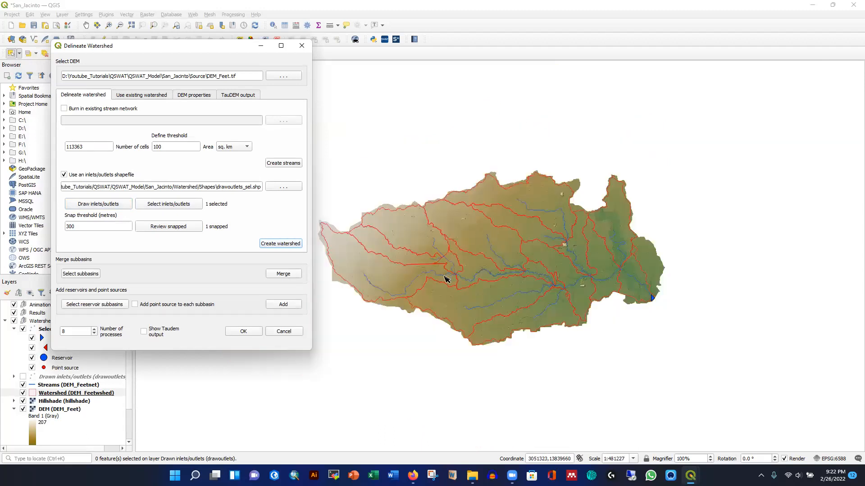
{"action": "scroll", "coordinate": [452, 272], "scroll_direction": "up", "scroll_amount": 2}
{"action": "scroll", "coordinate": [444, 251], "scroll_direction": "down", "scroll_amount": 1}
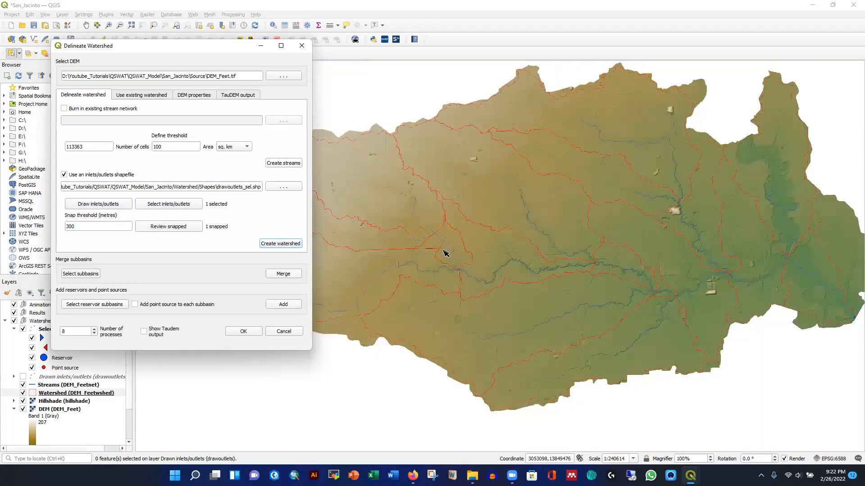
{"action": "scroll", "coordinate": [442, 262], "scroll_direction": "up", "scroll_amount": 1}
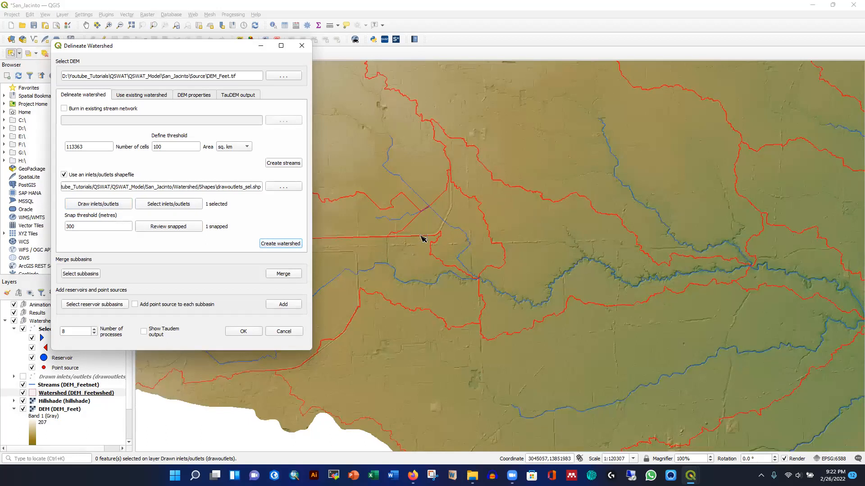
{"action": "scroll", "coordinate": [426, 233], "scroll_direction": "up", "scroll_amount": 1}
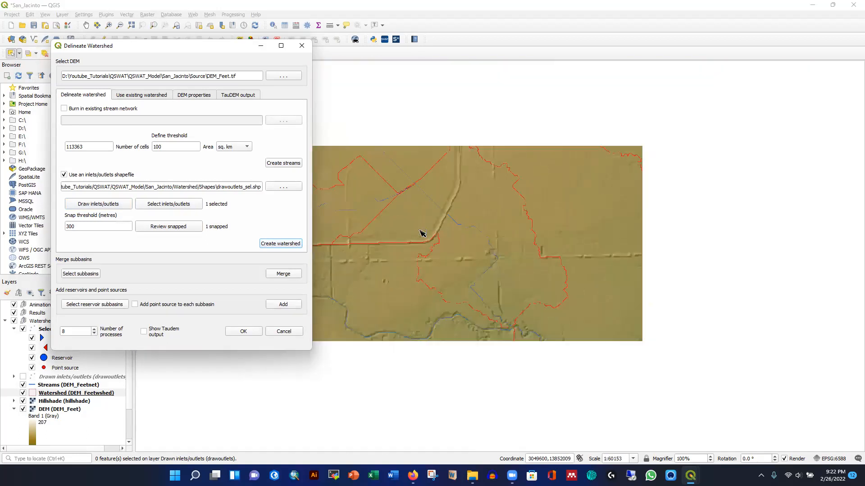
{"action": "scroll", "coordinate": [438, 235], "scroll_direction": "down", "scroll_amount": 1}
{"action": "scroll", "coordinate": [438, 246], "scroll_direction": "down", "scroll_amount": 1}
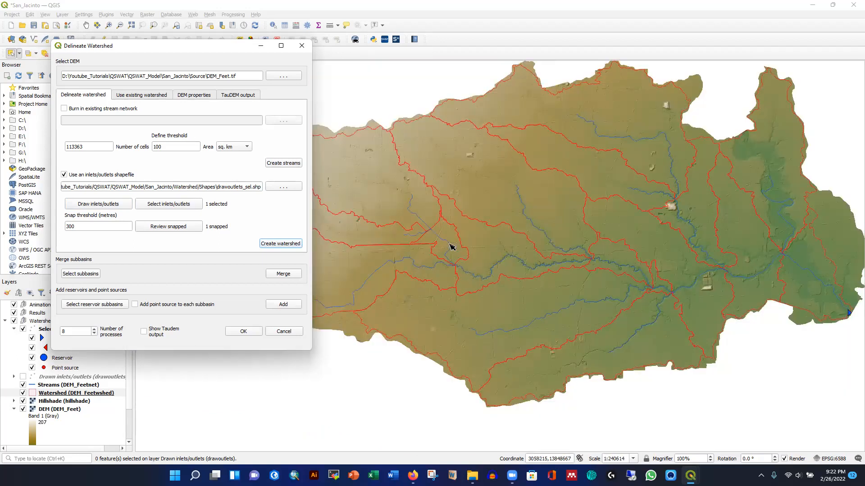
{"action": "scroll", "coordinate": [456, 261], "scroll_direction": "up", "scroll_amount": 1}
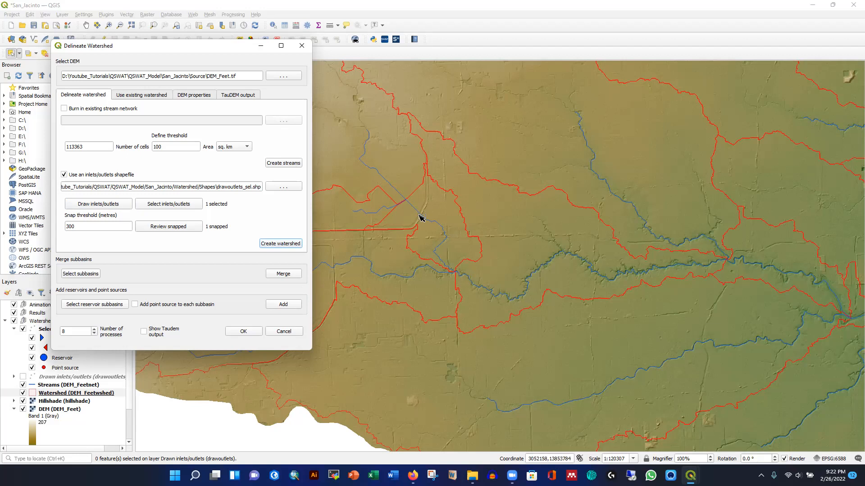
Highlight the small subbasin at the western stream junction and its larger neighbours one at a time to compare their extents
{"action": "left_click", "coordinate": [445, 219]}
{"action": "left_click", "coordinate": [382, 247]}
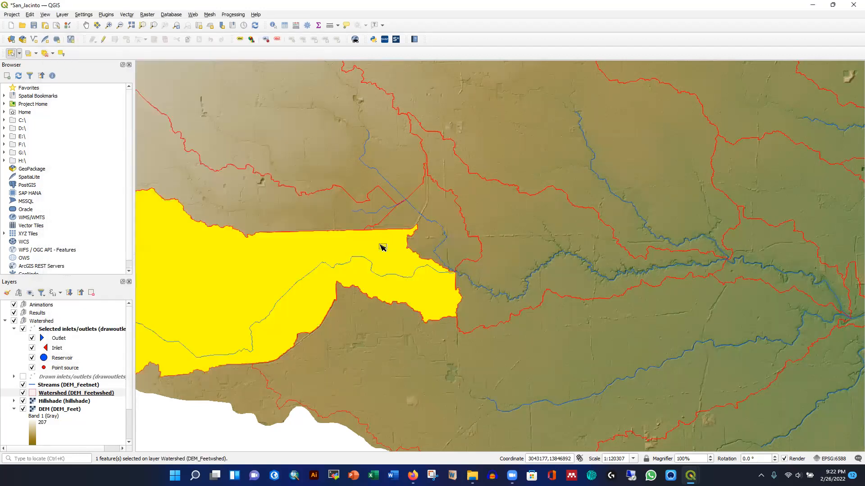
{"action": "left_click", "coordinate": [436, 209]}
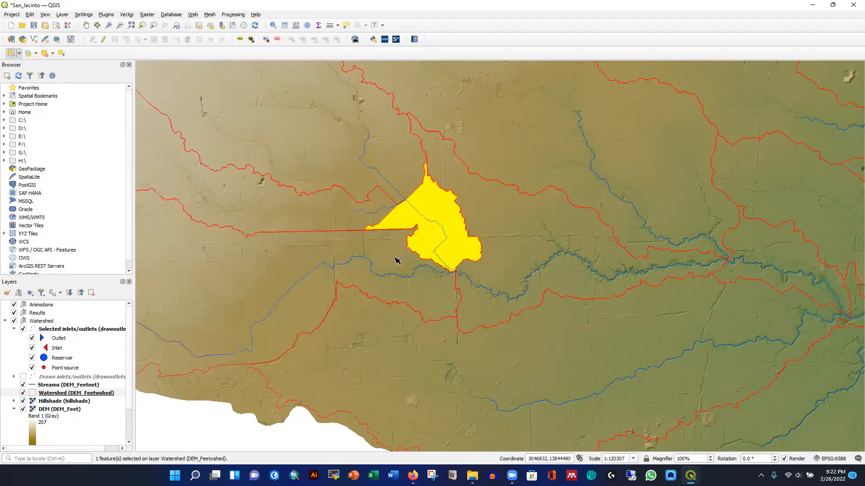
{"action": "left_click", "coordinate": [384, 258]}
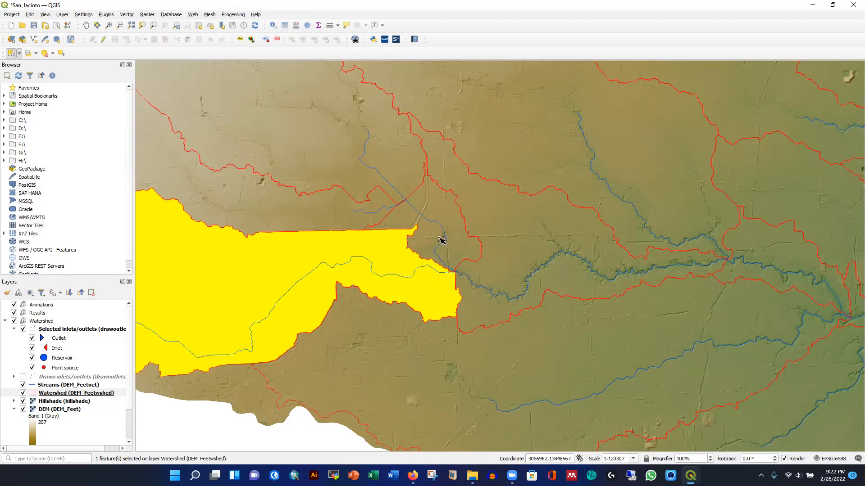
{"action": "mouse_move", "coordinate": [690, 475]}
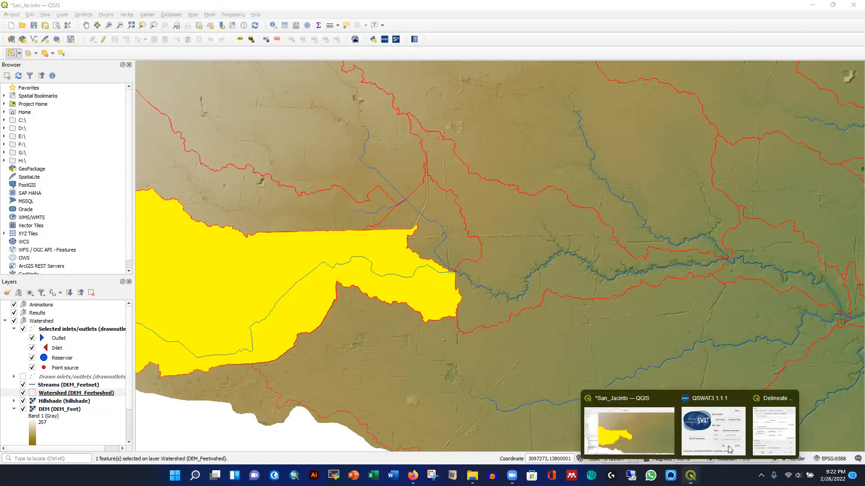
{"action": "left_click", "coordinate": [774, 428]}
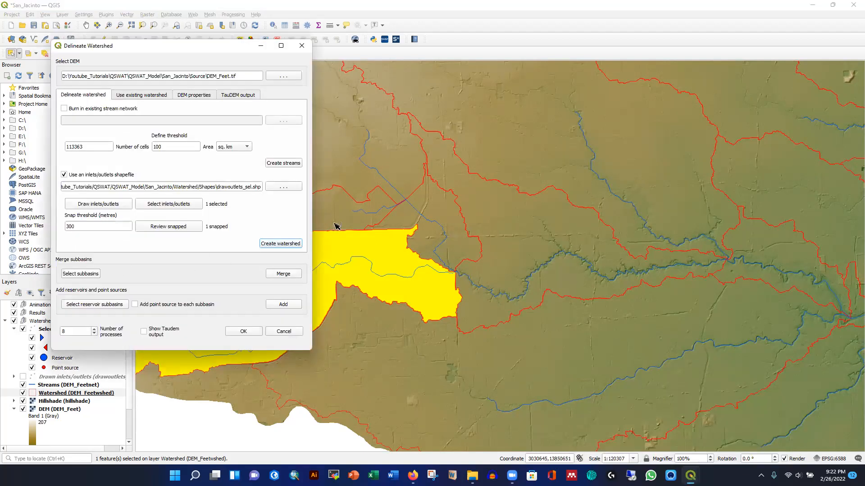
{"action": "left_click", "coordinate": [396, 170]}
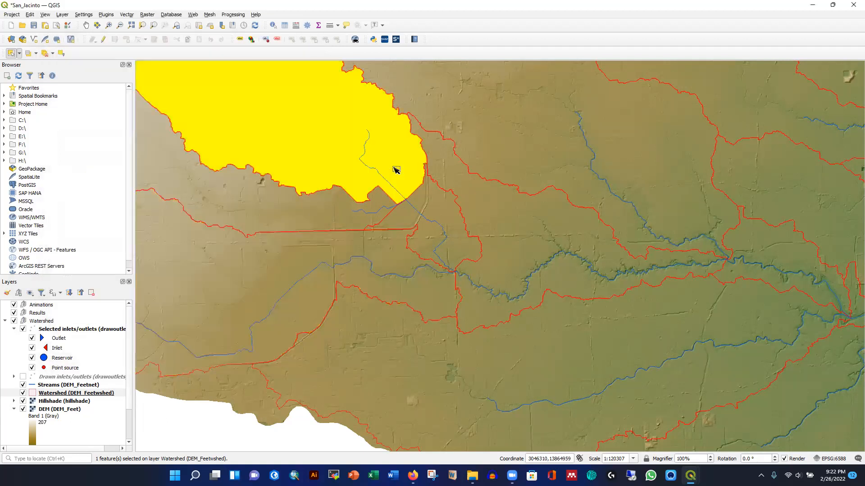
Select the small subbasin at the western stream junction and the large adjoining one to its southwest for merging
{"action": "left_click", "coordinate": [459, 236]}
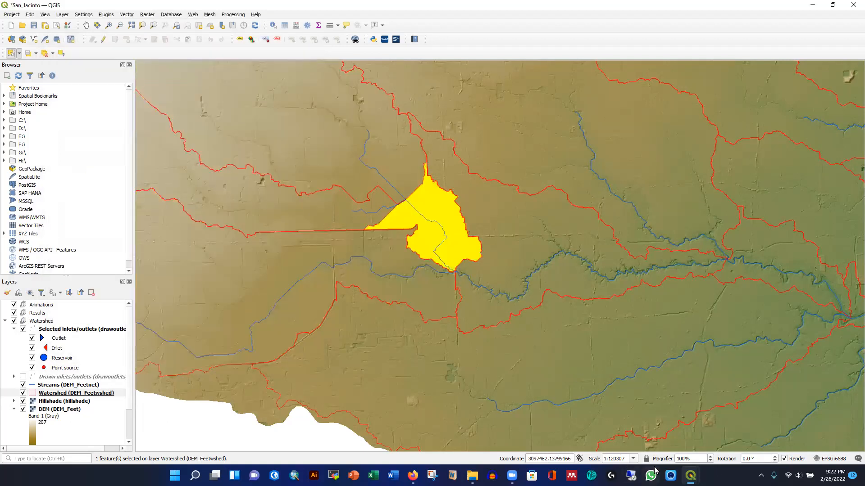
{"action": "mouse_move", "coordinate": [690, 475]}
{"action": "left_click", "coordinate": [774, 425]}
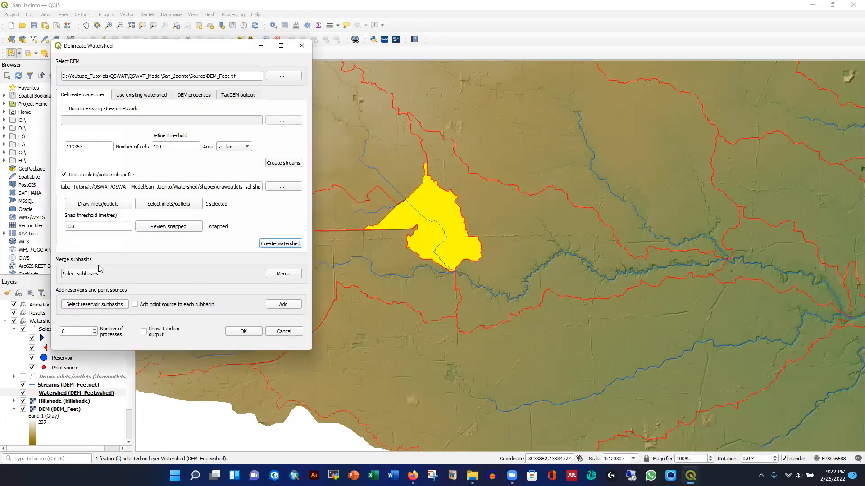
{"action": "left_click", "coordinate": [78, 275]}
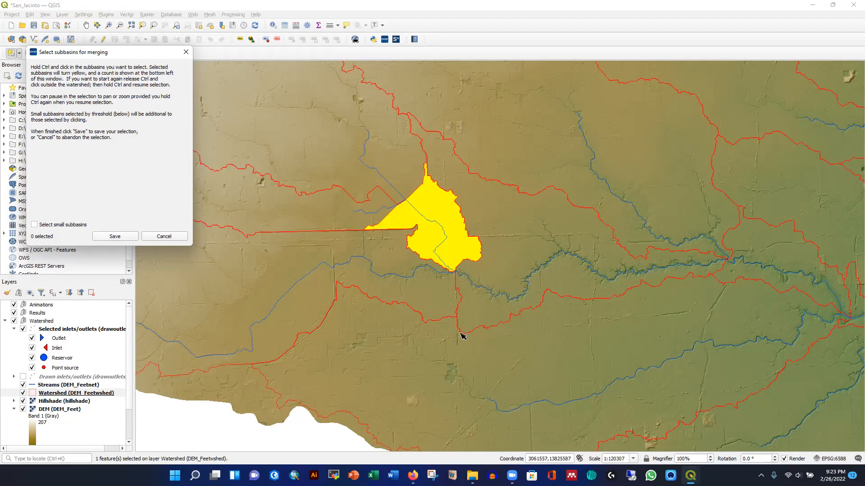
{"action": "left_click", "coordinate": [437, 291], "text": "ctrl"}
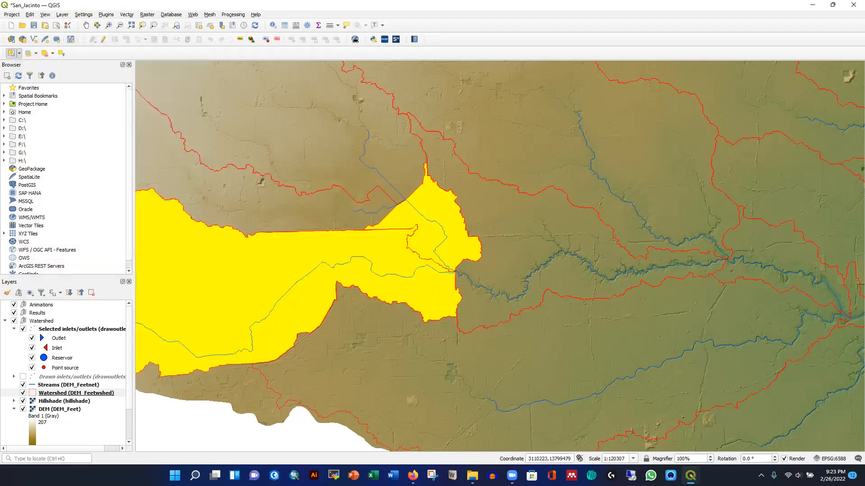
{"action": "mouse_move", "coordinate": [690, 476]}
{"action": "left_click", "coordinate": [791, 427]}
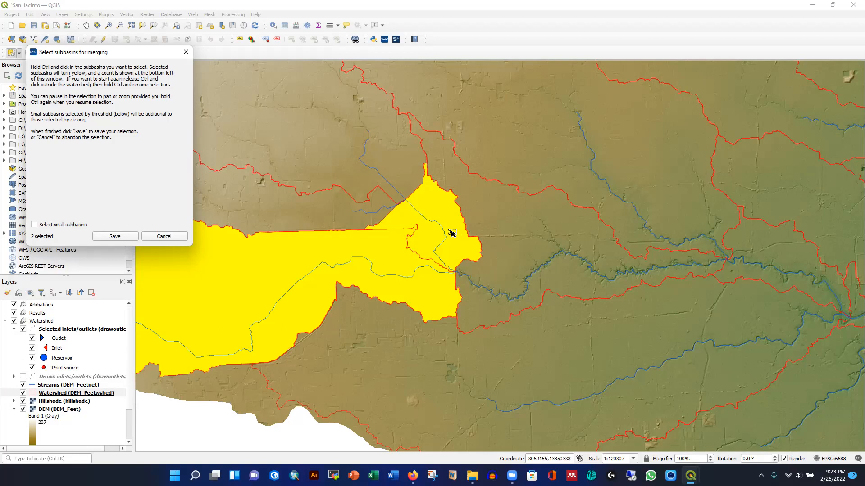
Save the subbasin selection with the small-subbasin threshold option left off, and merge the two selected subbasins
{"action": "left_click", "coordinate": [35, 225]}
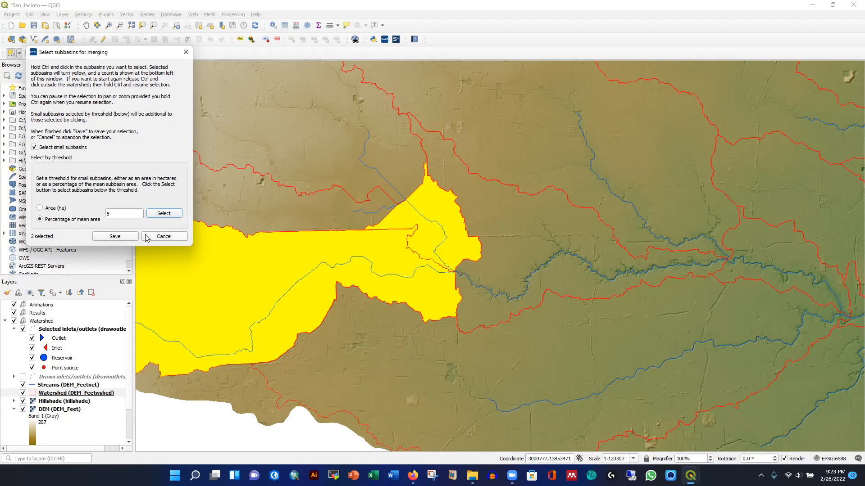
{"action": "left_click", "coordinate": [34, 148]}
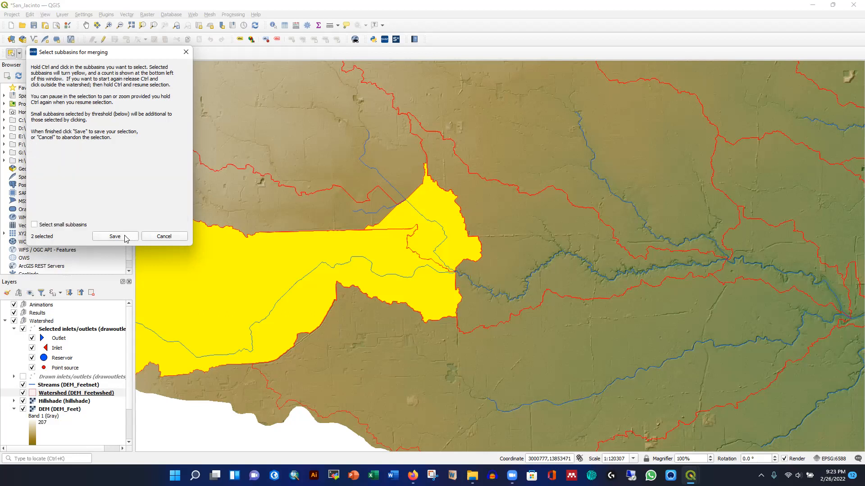
{"action": "left_click", "coordinate": [122, 239]}
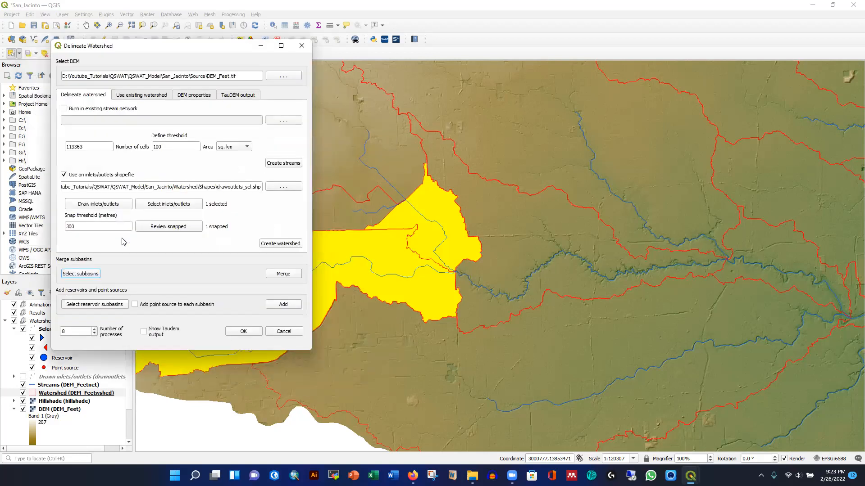
{"action": "left_click", "coordinate": [281, 274]}
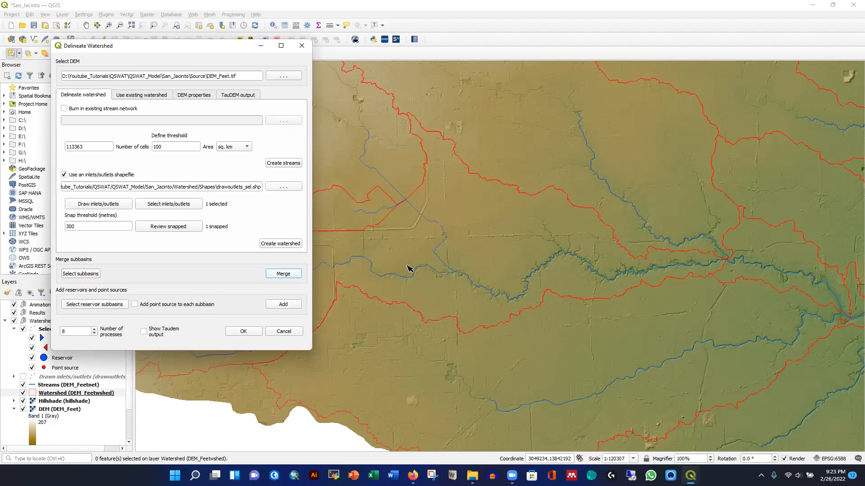
Highlight the merged western subbasin in the Watershed layer and check its extent within the whole watershed
{"action": "left_click", "coordinate": [399, 246]}
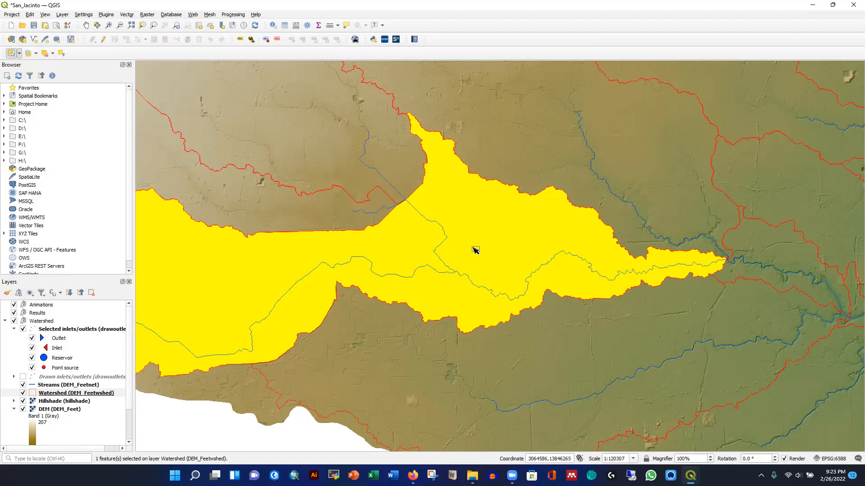
{"action": "scroll", "coordinate": [469, 247], "scroll_direction": "down", "scroll_amount": 1}
{"action": "scroll", "coordinate": [245, 240], "scroll_direction": "down", "scroll_amount": 1}
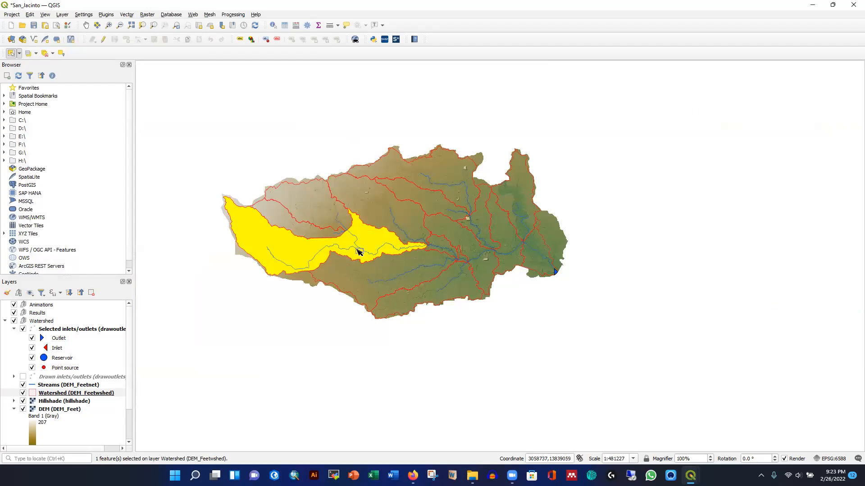
{"action": "scroll", "coordinate": [358, 250], "scroll_direction": "up", "scroll_amount": 1}
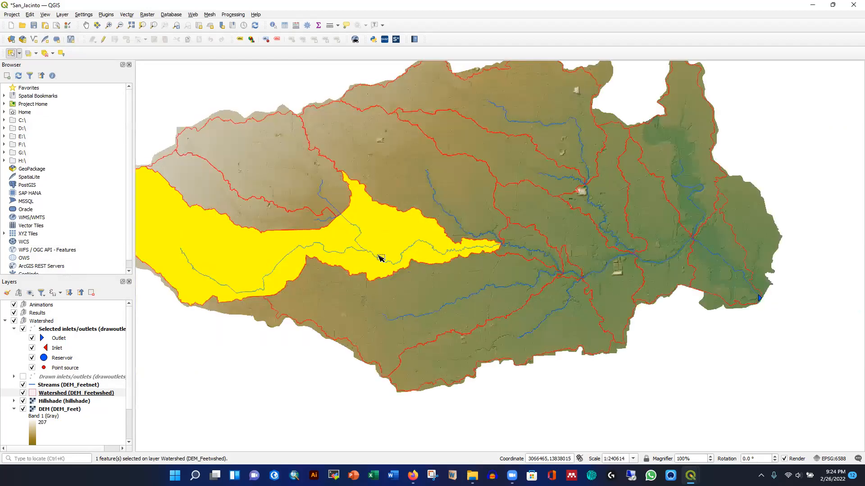
Return to the Delineate Watershed dialog and accept it to finish the delineation, without adding reservoirs or point sources
{"action": "left_click", "coordinate": [690, 475]}
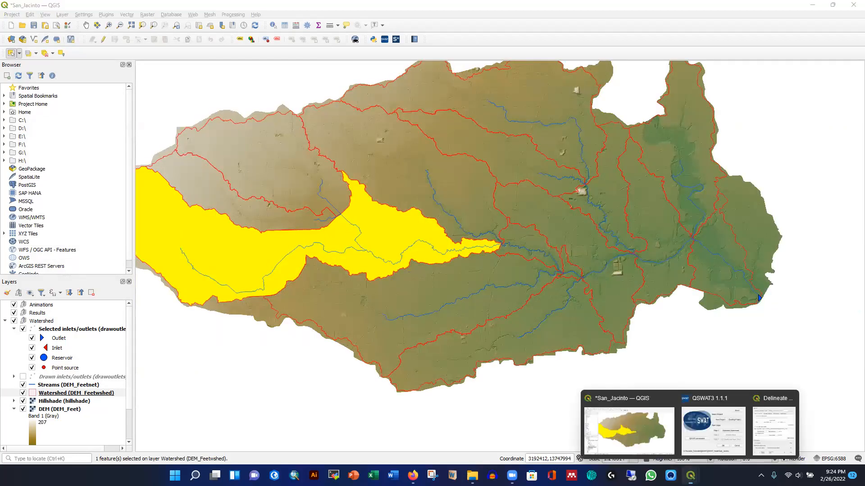
{"action": "left_click", "coordinate": [766, 433]}
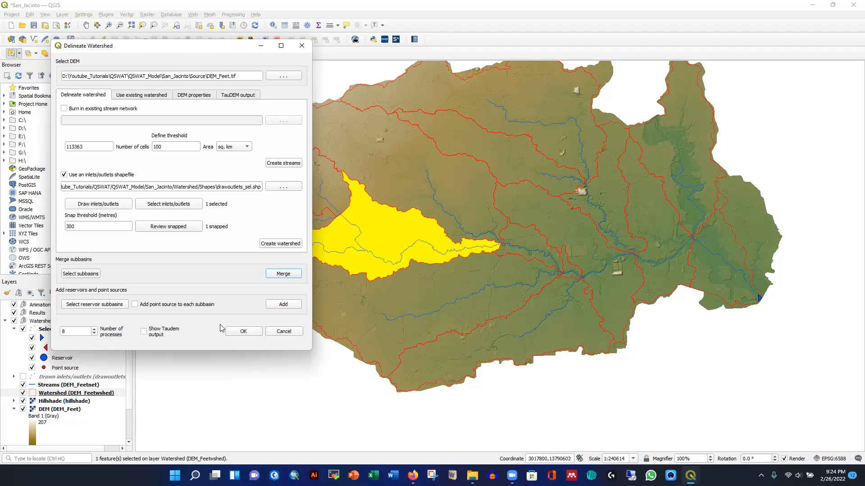
{"action": "left_click", "coordinate": [233, 333]}
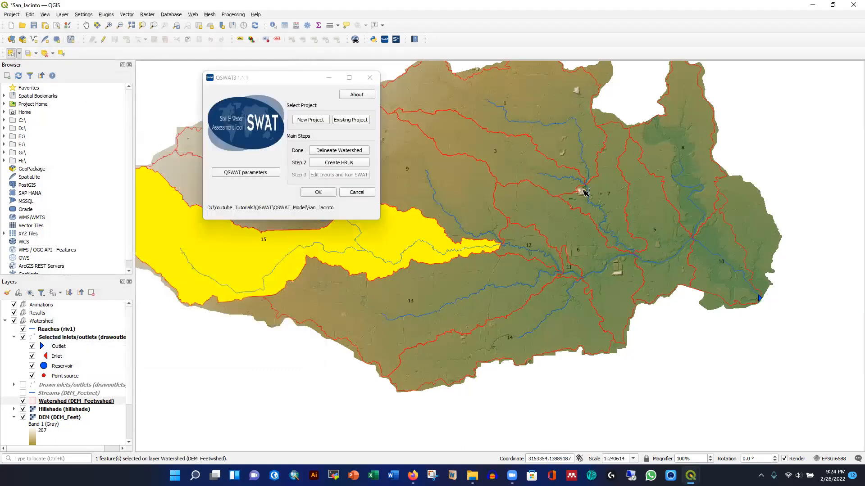
Examine the numbered subbasins, reaches and outlet across the completed San_Jacinto watershed
{"action": "scroll", "coordinate": [633, 287], "scroll_direction": "down", "scroll_amount": 1}
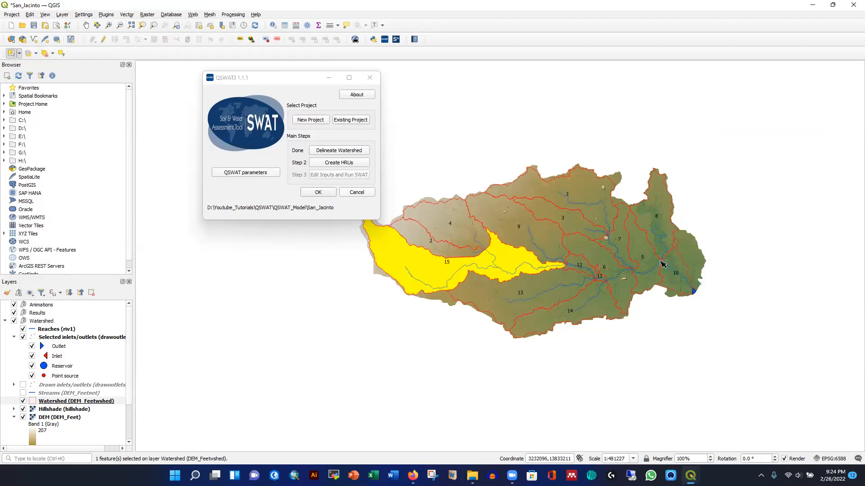
{"action": "scroll", "coordinate": [545, 264], "scroll_direction": "up", "scroll_amount": 1}
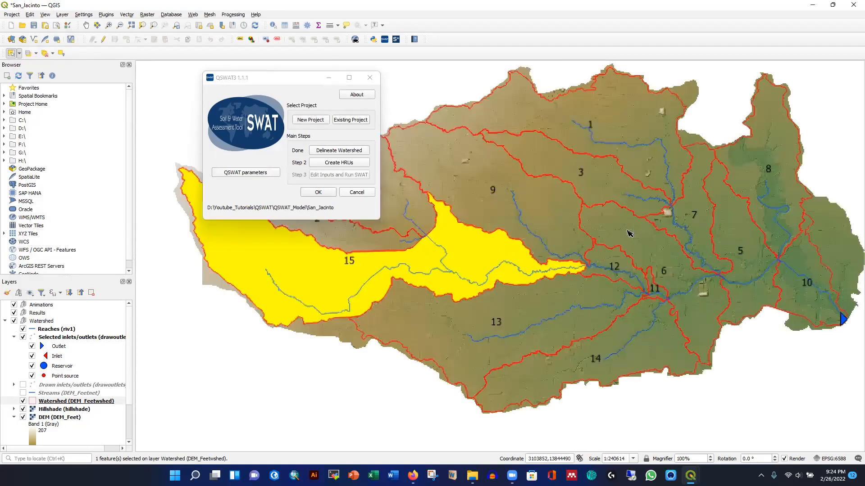
{"action": "scroll", "coordinate": [246, 292], "scroll_direction": "down", "scroll_amount": 1}
{"action": "scroll", "coordinate": [208, 248], "scroll_direction": "up", "scroll_amount": 1}
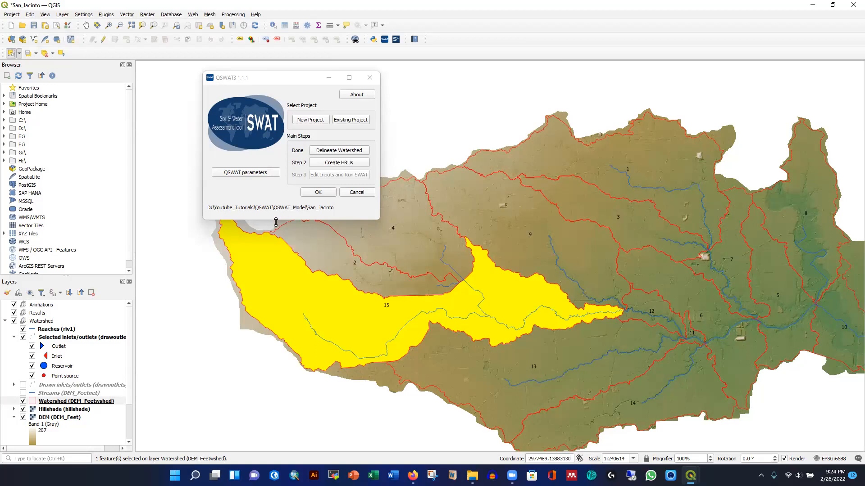
{"action": "scroll", "coordinate": [183, 236], "scroll_direction": "down", "scroll_amount": 1}
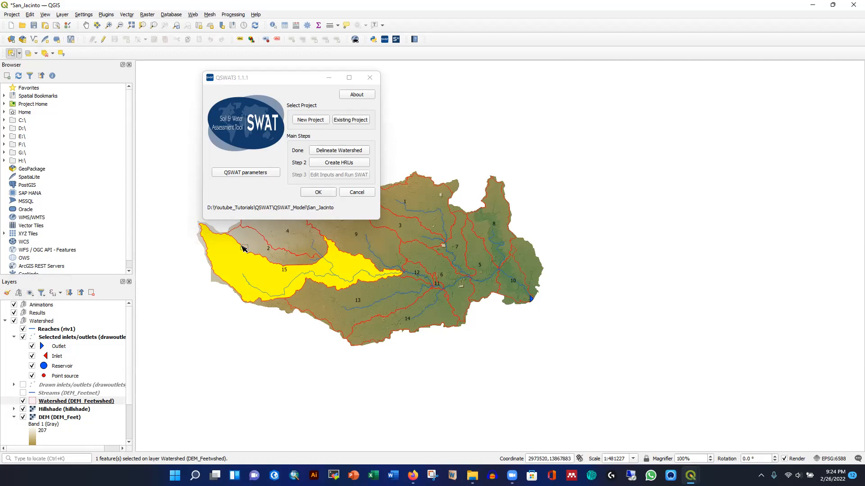
{"action": "scroll", "coordinate": [242, 248], "scroll_direction": "up", "scroll_amount": 1}
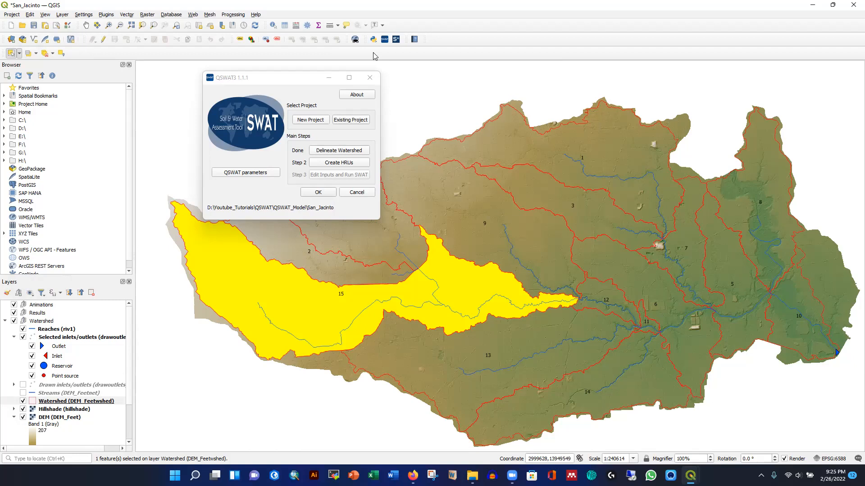
{"action": "left_click", "coordinate": [620, 4]}
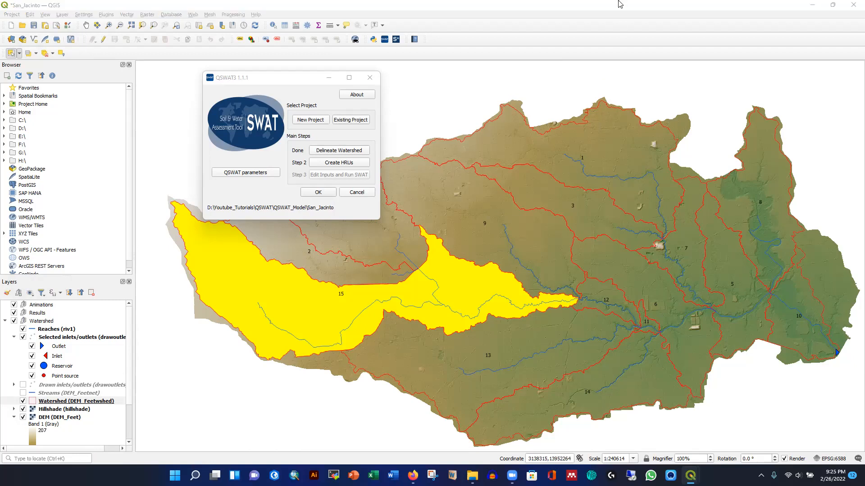